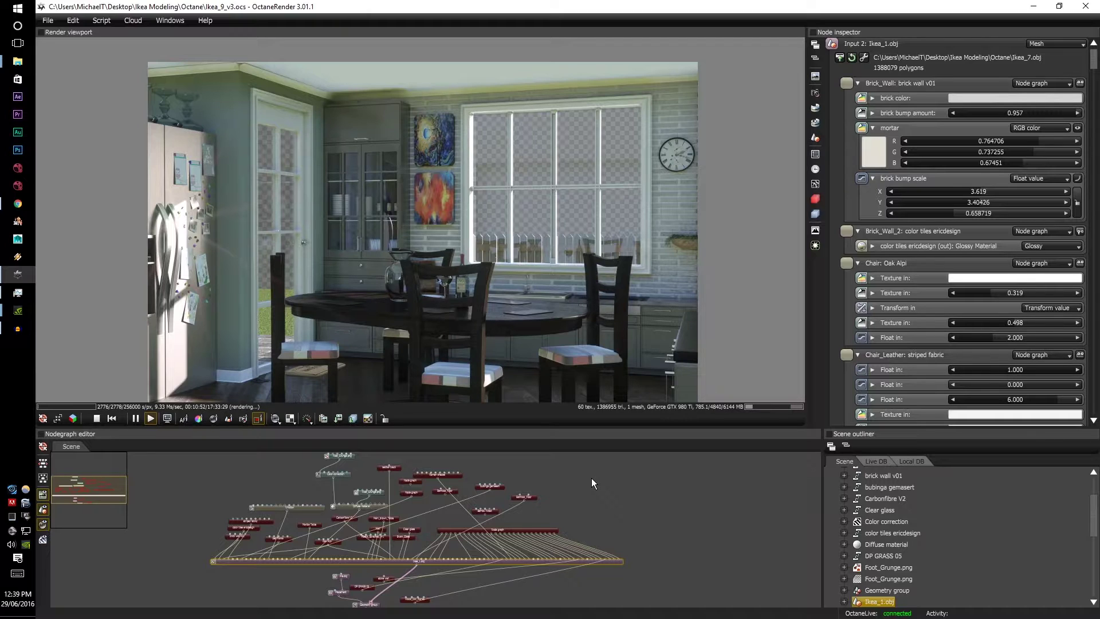
# - Show the film settings with region start and size, and enable render-region drawing in the viewport
pyautogui.click(816, 154)
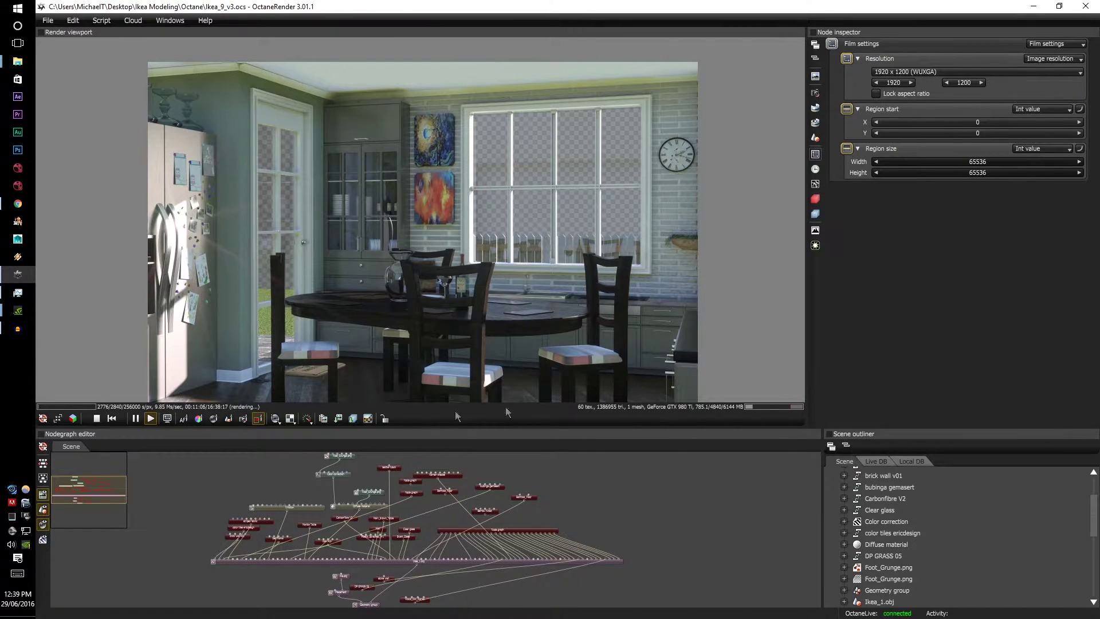
pyautogui.click(259, 418)
pyautogui.click(395, 226)
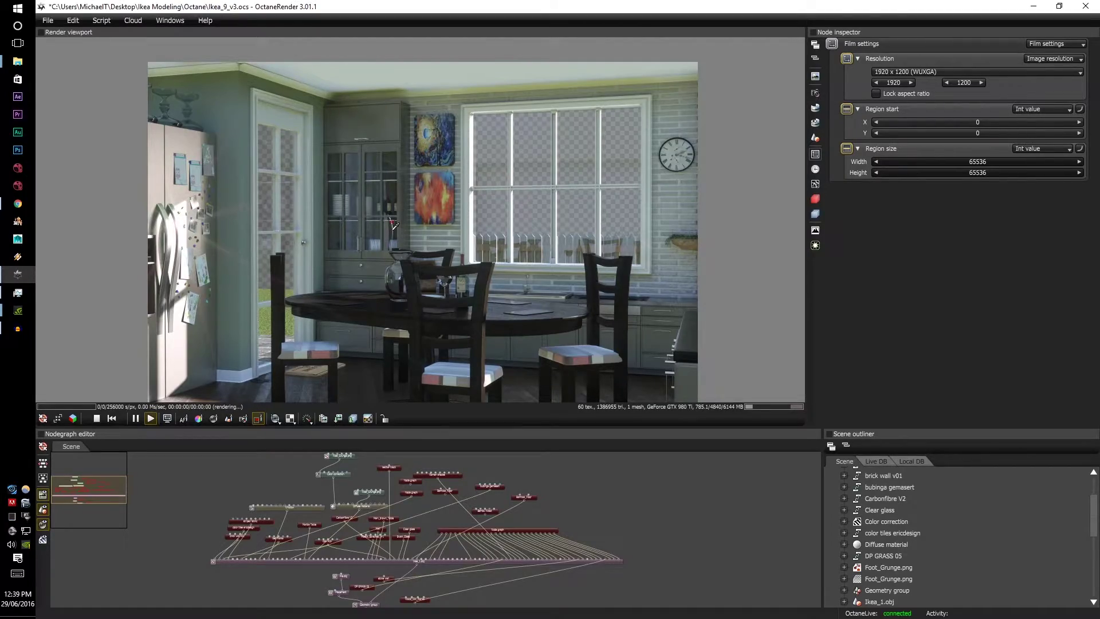
# - Display the geometry group that includes the man in the render view
pyautogui.click(367, 604)
pyautogui.scroll(3, 351, 224)
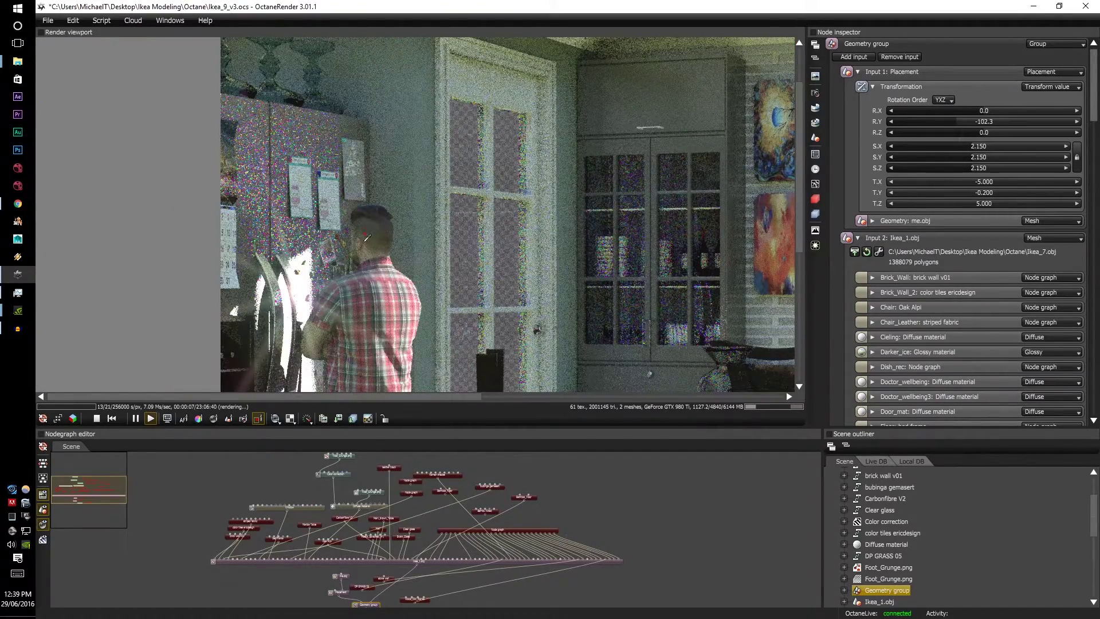
pyautogui.scroll(3, 351, 276)
pyautogui.scroll(-2, 359, 305)
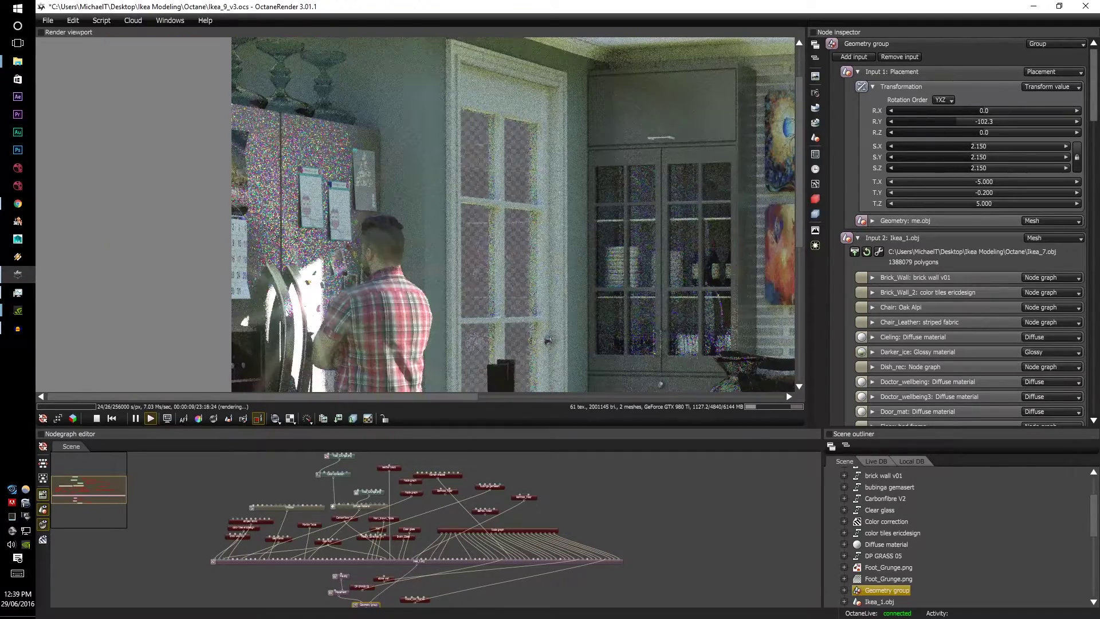
# - Mark a render region running from the fridge top down over the man
pyautogui.moveTo(285, 137); pyautogui.dragTo(380, 301)
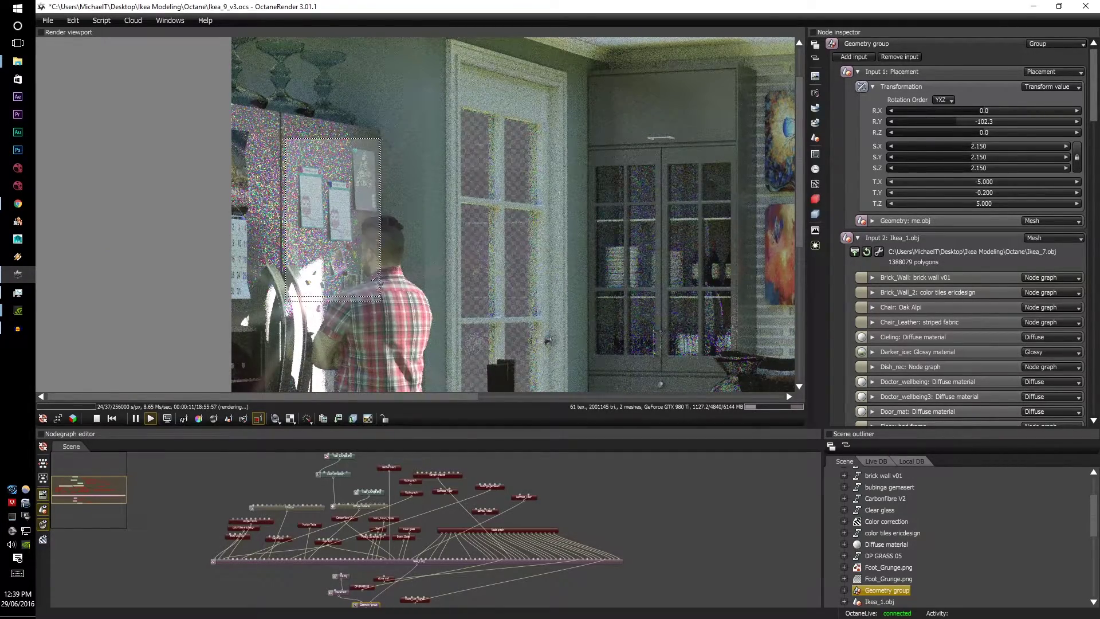
pyautogui.click(379, 284)
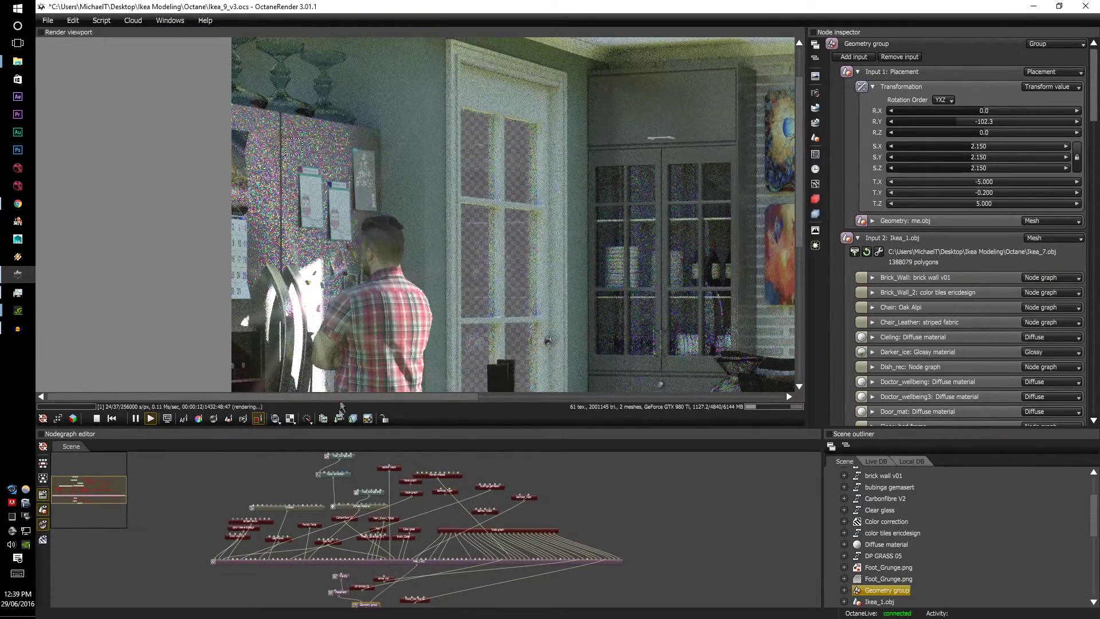
pyautogui.click(258, 418)
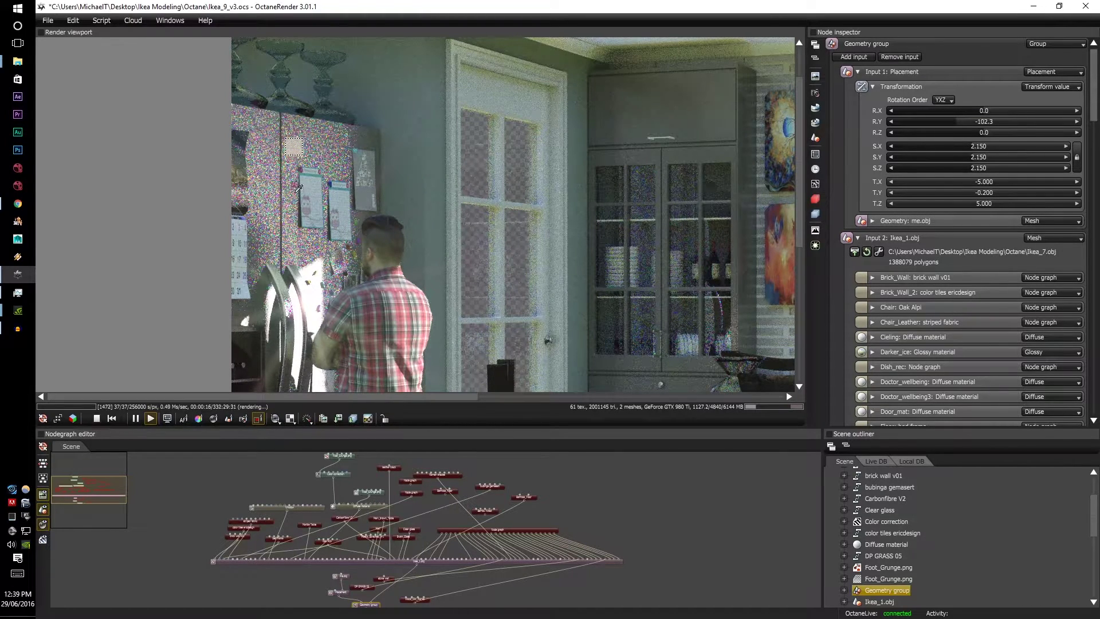
pyautogui.moveTo(281, 138); pyautogui.dragTo(410, 331)
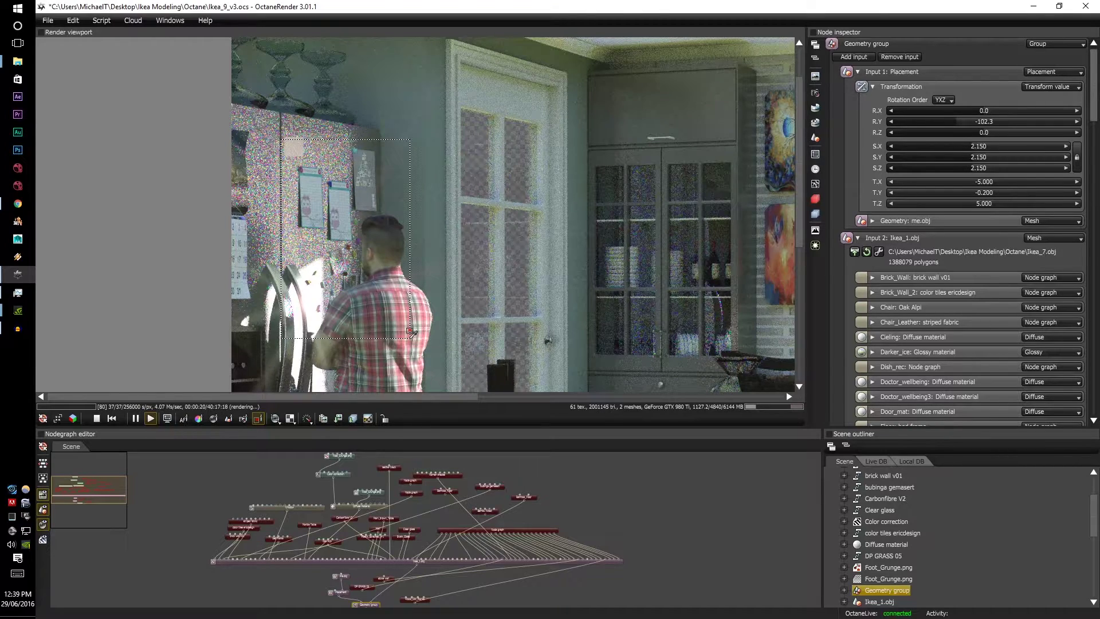
pyautogui.scroll(2, 326, 243)
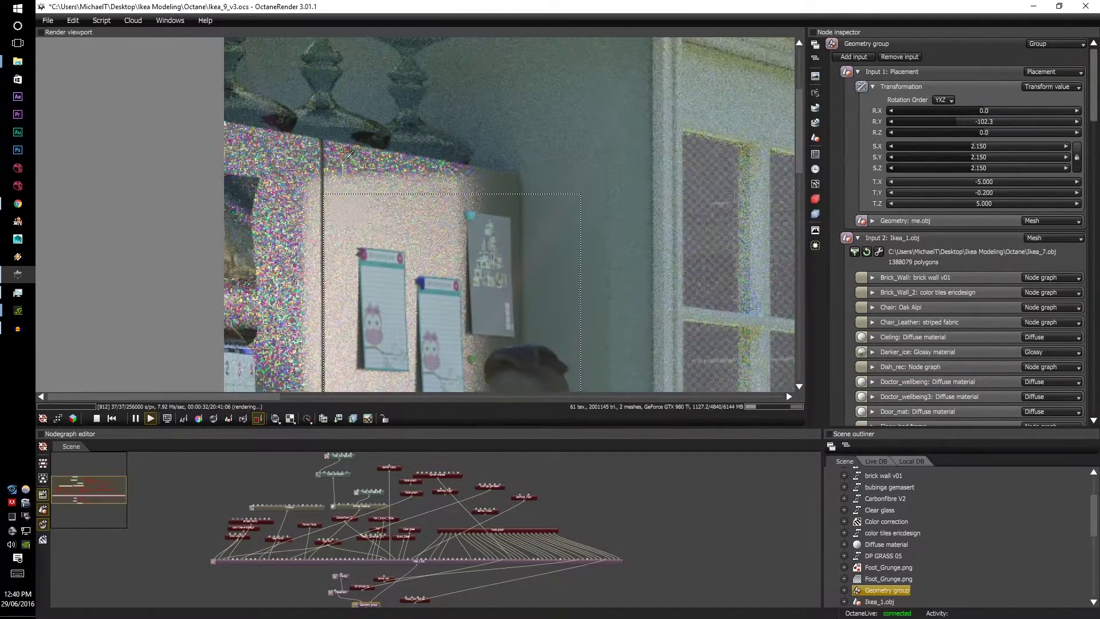
pyautogui.scroll(2, 361, 240)
pyautogui.scroll(1, 361, 239)
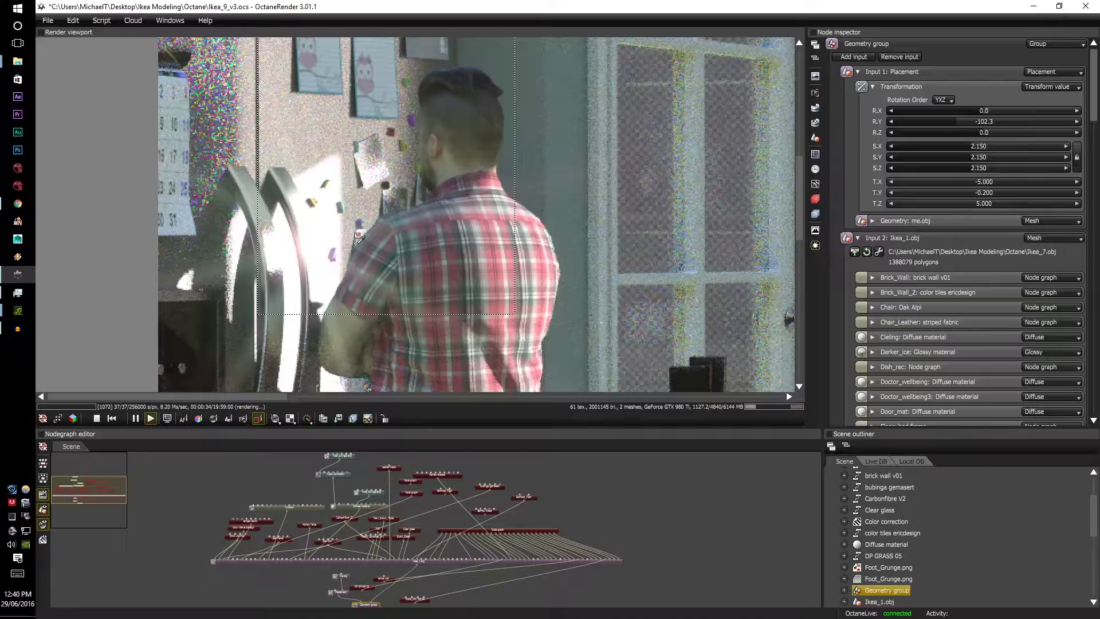
pyautogui.scroll(-3, 360, 238)
pyautogui.scroll(4, 349, 135)
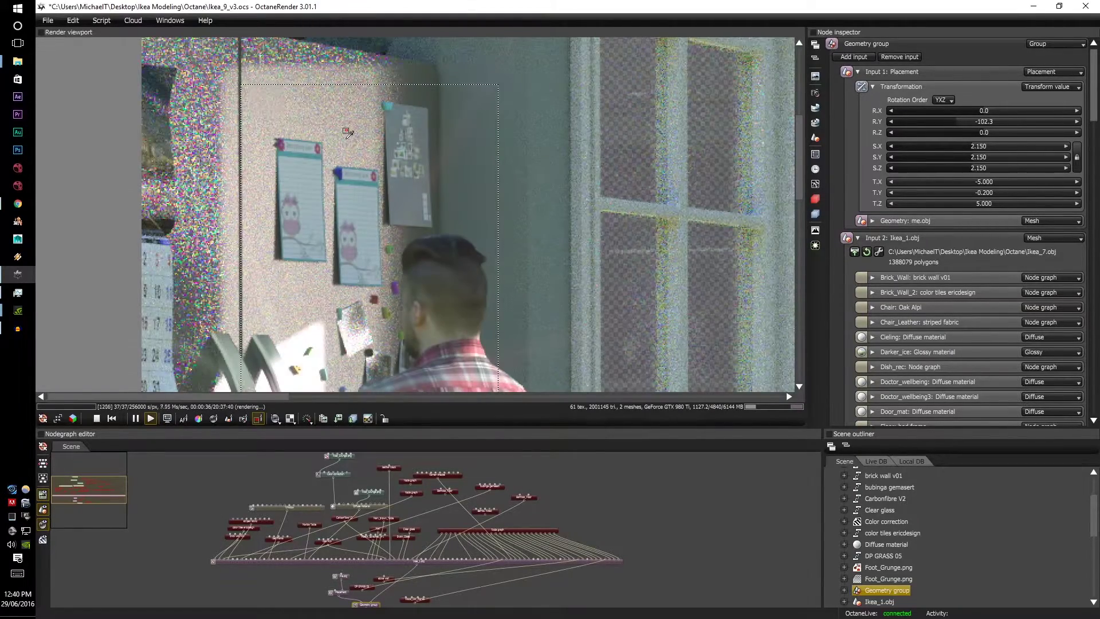
pyautogui.scroll(-3, 348, 133)
pyautogui.scroll(4, 330, 233)
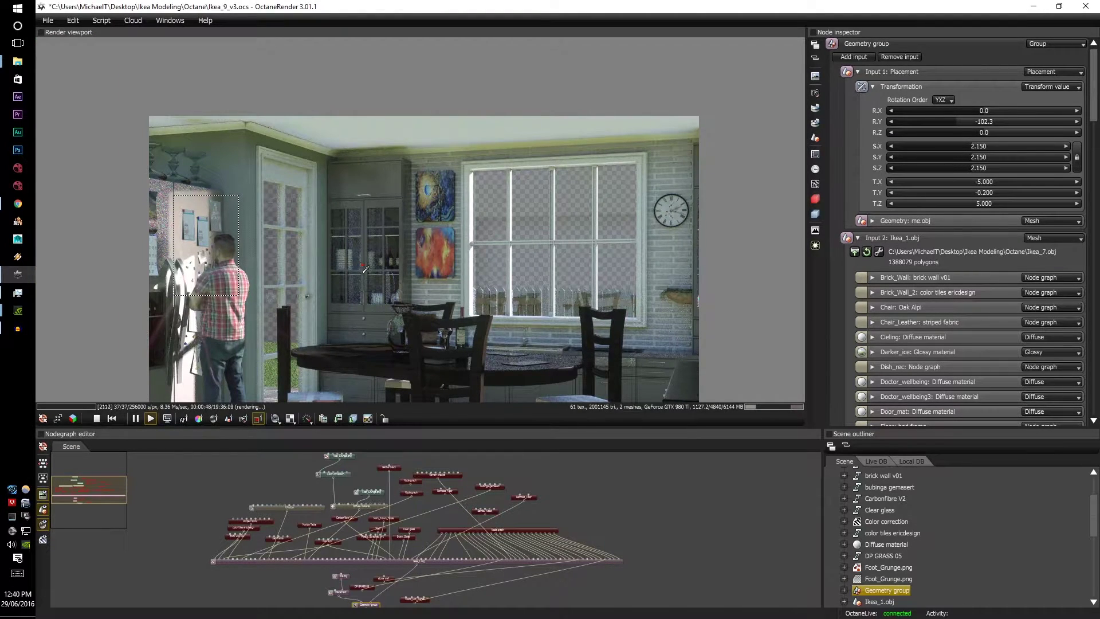
# - Redraw the render region around the bottles in the glass cabinet and inspect the result
pyautogui.scroll(4, 364, 269)
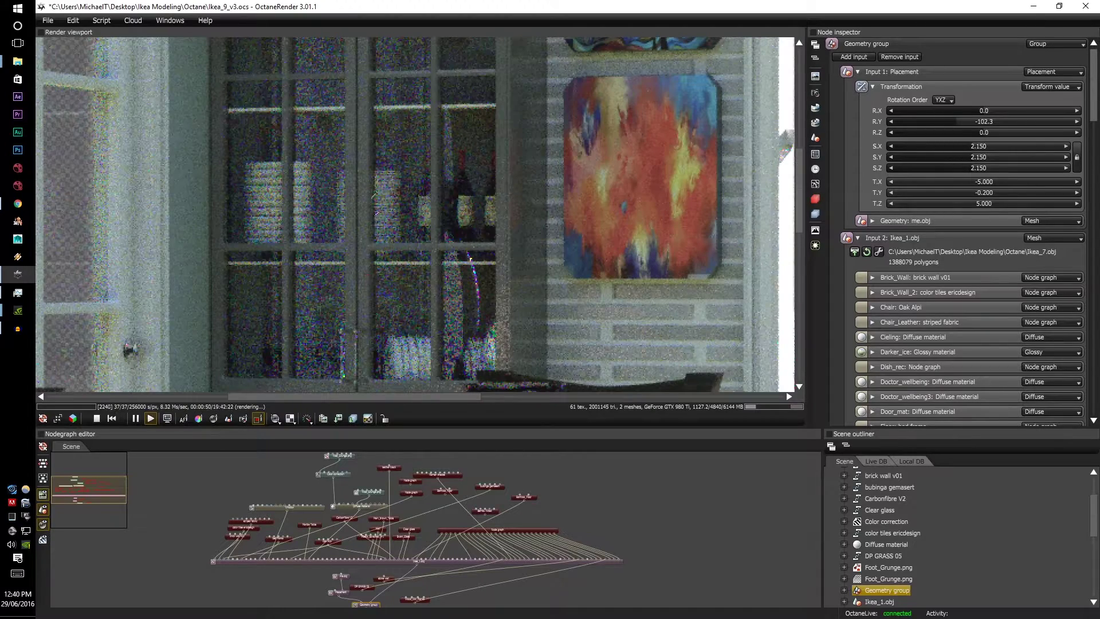
pyautogui.moveTo(384, 132); pyautogui.dragTo(507, 360)
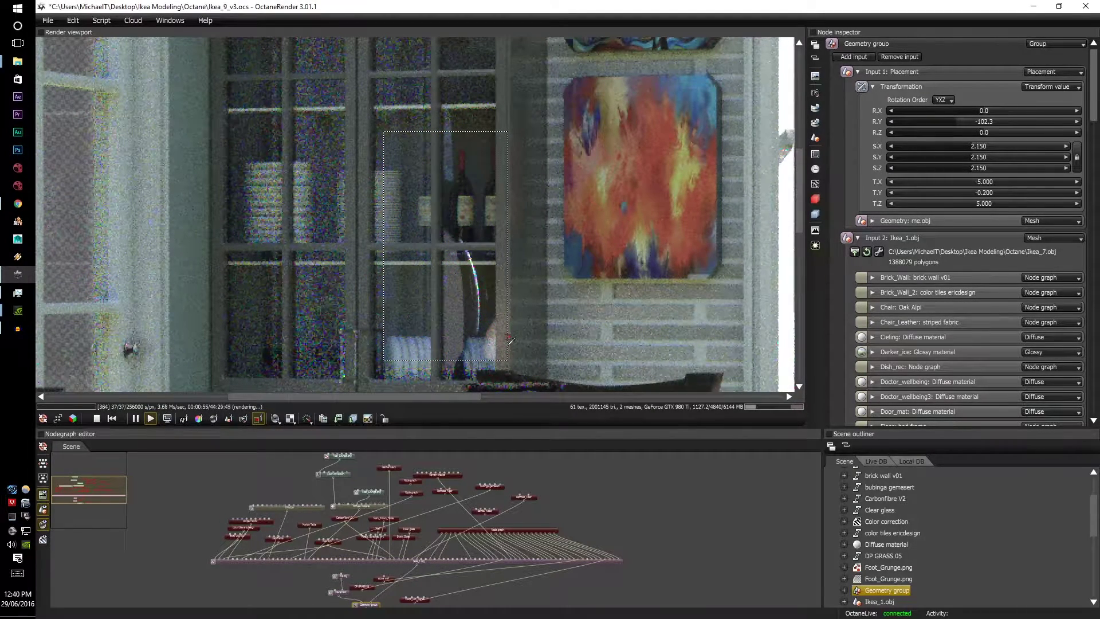
pyautogui.scroll(-4, 425, 312)
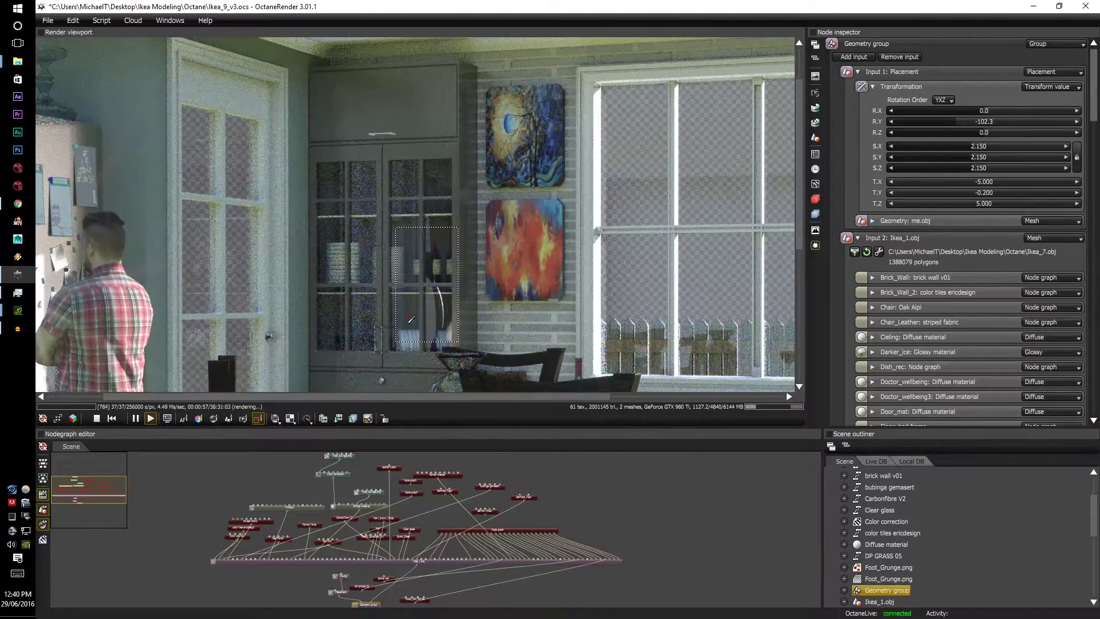
pyautogui.scroll(6, 409, 305)
pyautogui.scroll(-8, 409, 304)
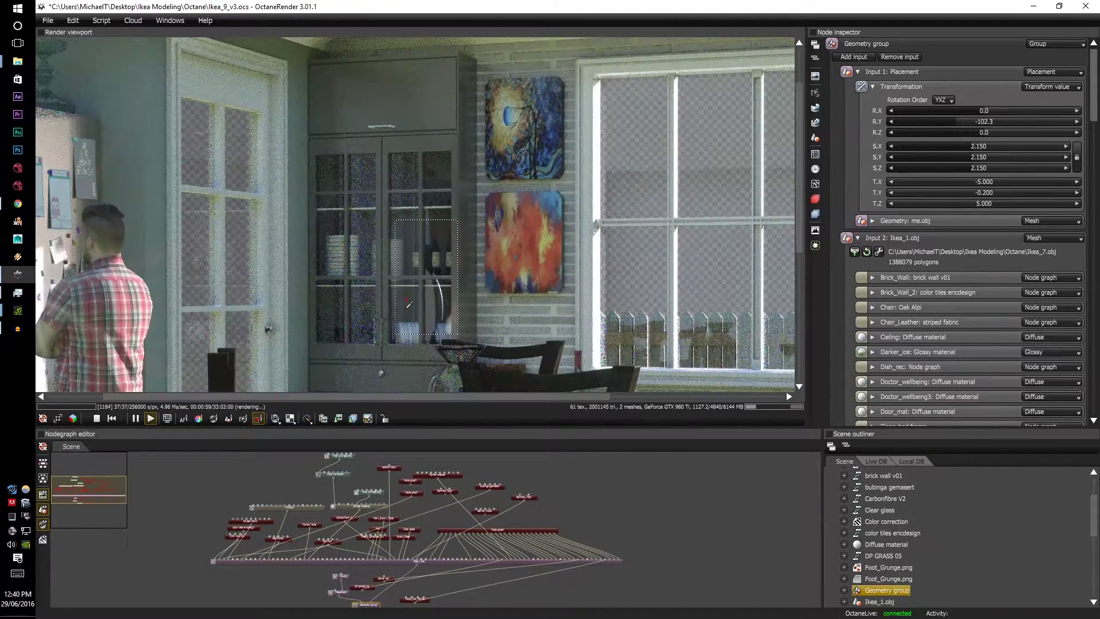
pyautogui.scroll(10, 417, 245)
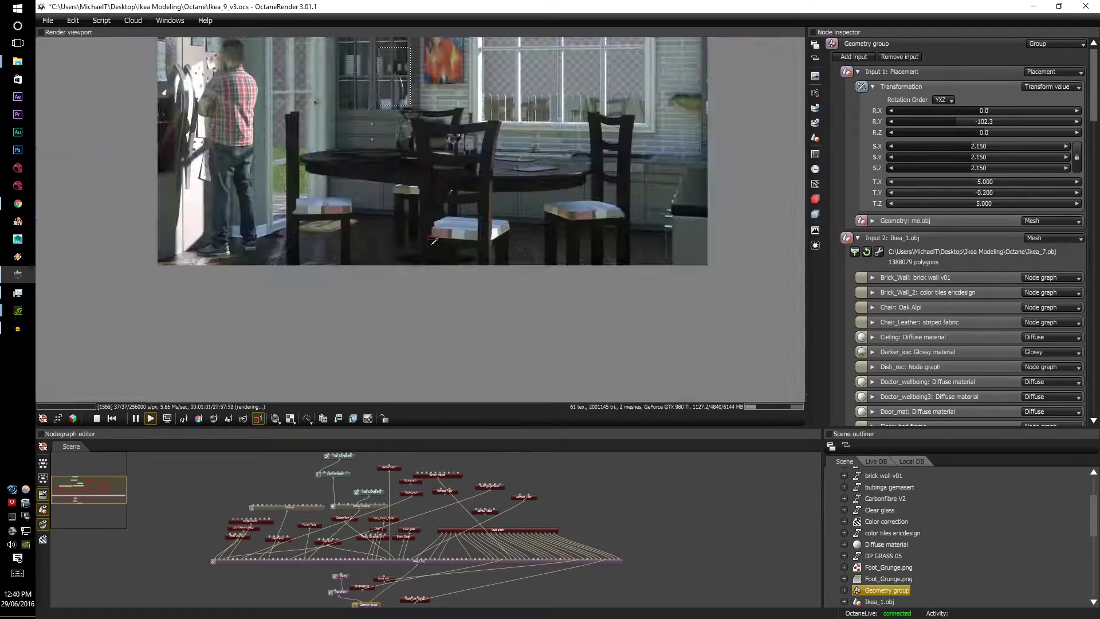
pyautogui.scroll(-6, 442, 193)
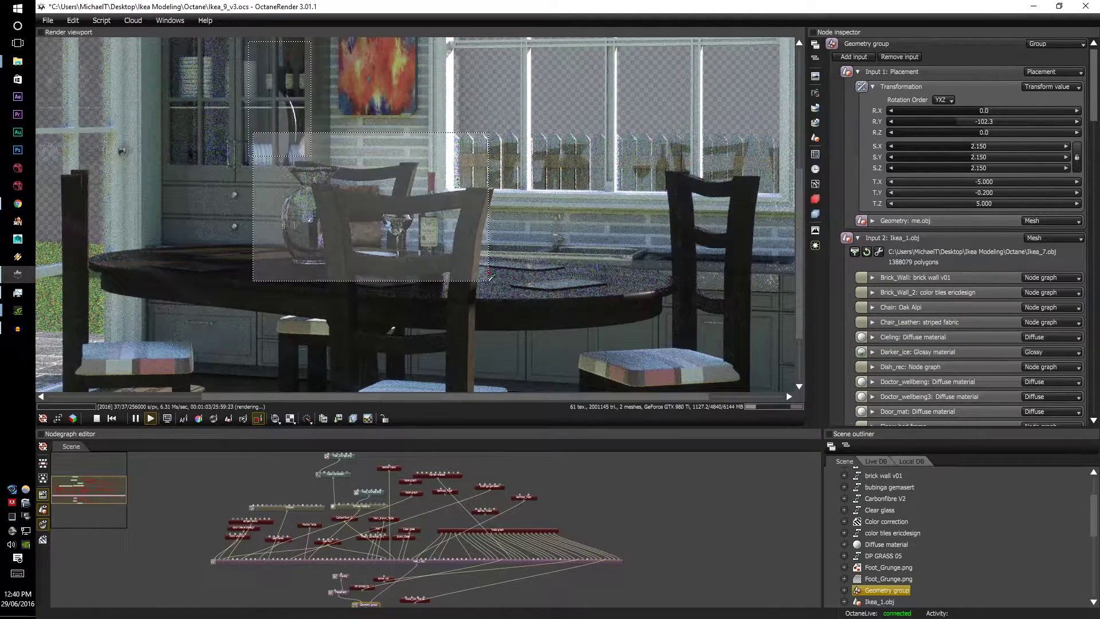
pyautogui.scroll(6, 297, 193)
pyautogui.scroll(-6, 619, 172)
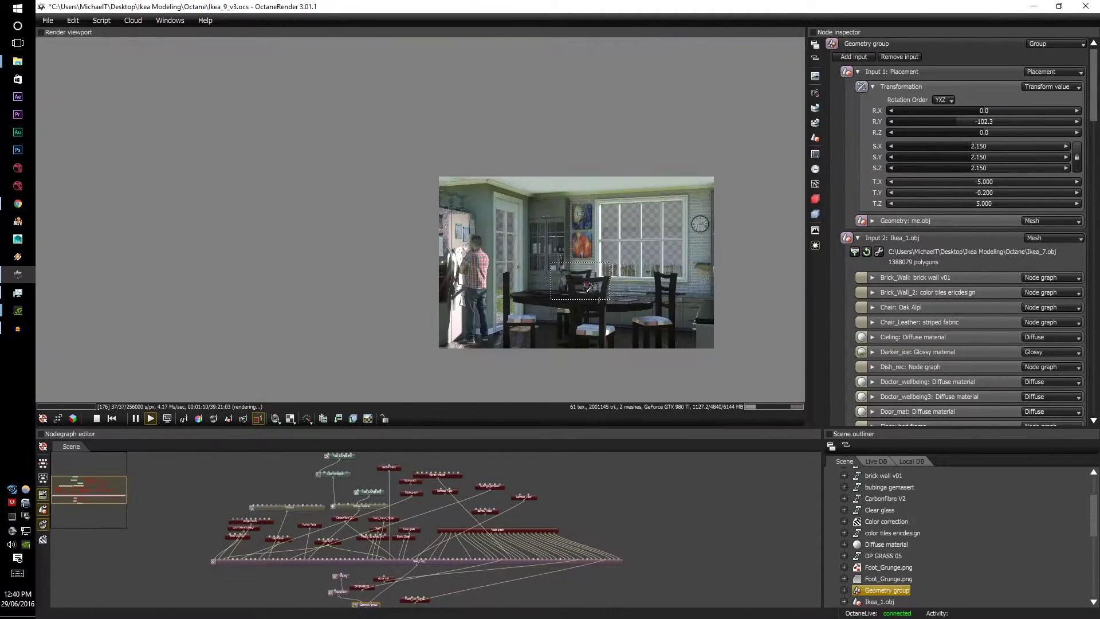
pyautogui.scroll(3, 618, 239)
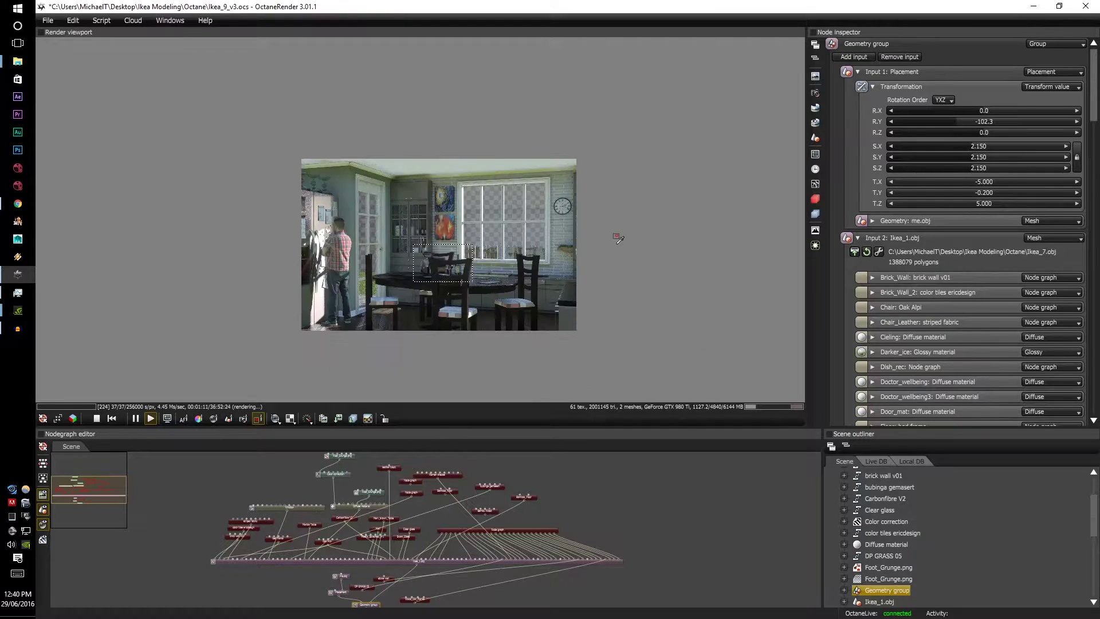
# - Show the film settings and remove the render region so the full kitchen renders
pyautogui.click(819, 155)
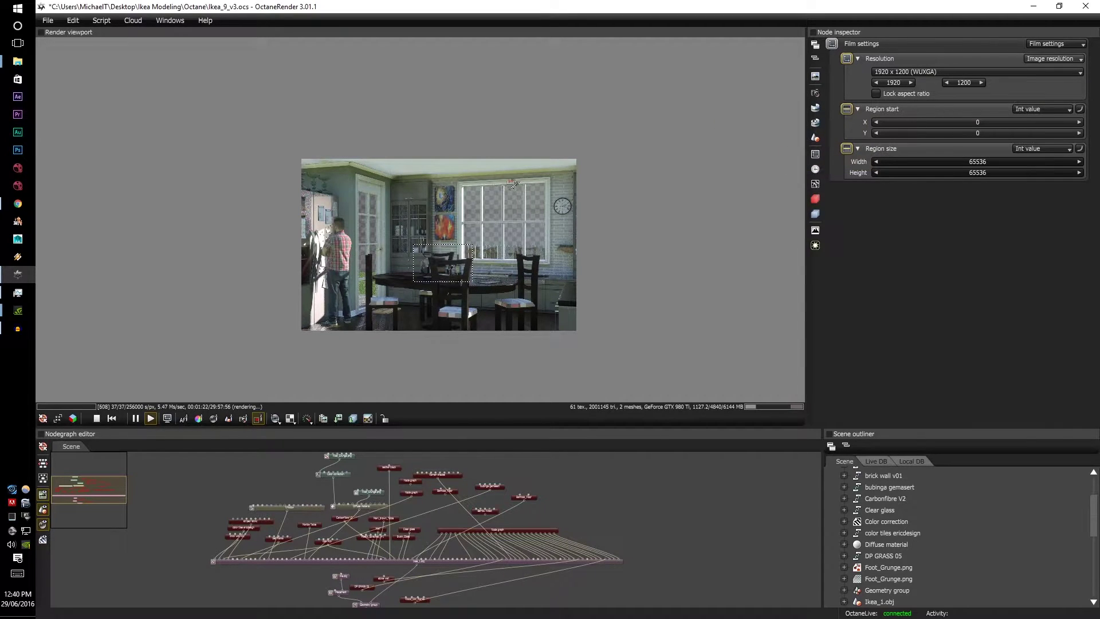
pyautogui.scroll(2, 471, 182)
pyautogui.click(446, 290)
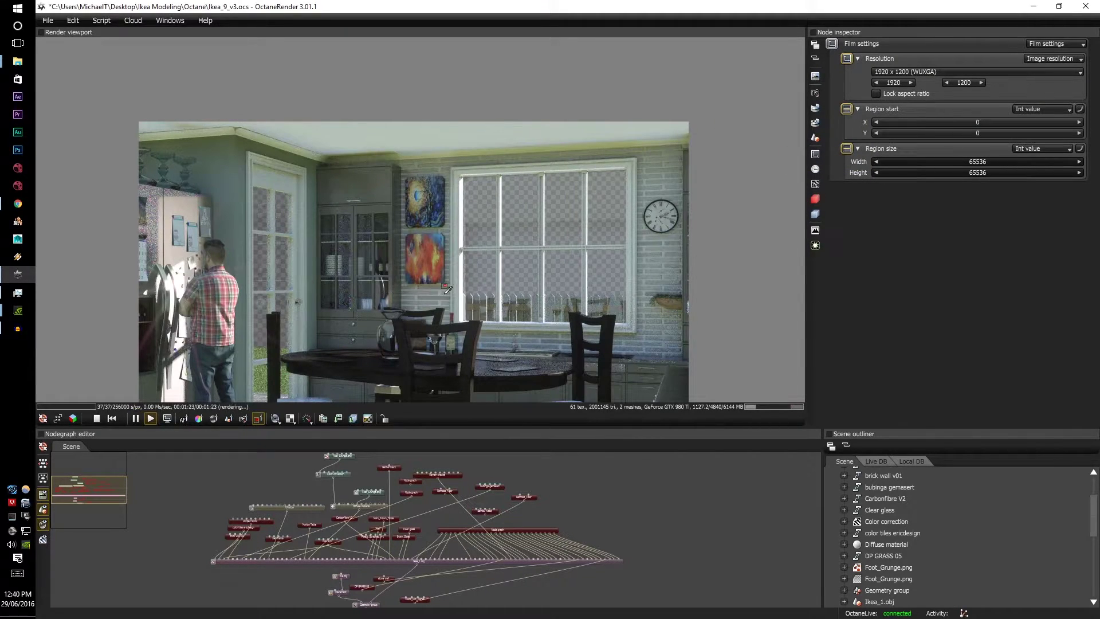
pyautogui.scroll(-1, 446, 289)
pyautogui.scroll(1, 443, 288)
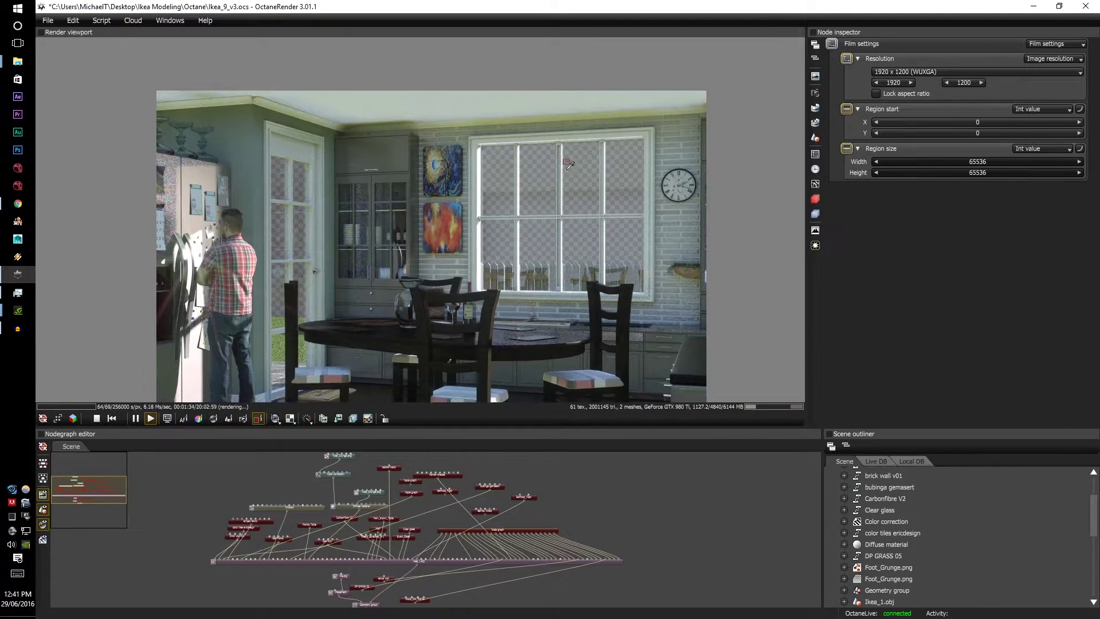
pyautogui.scroll(-1, 566, 169)
pyautogui.scroll(2, 346, 208)
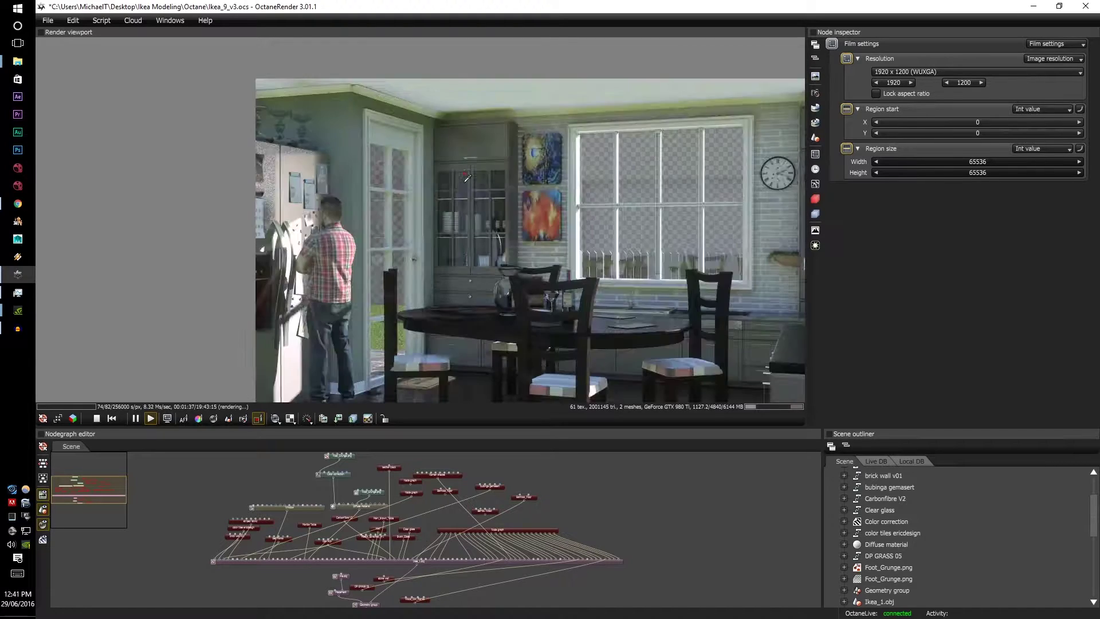
pyautogui.scroll(-1, 241, 175)
pyautogui.scroll(1, 311, 178)
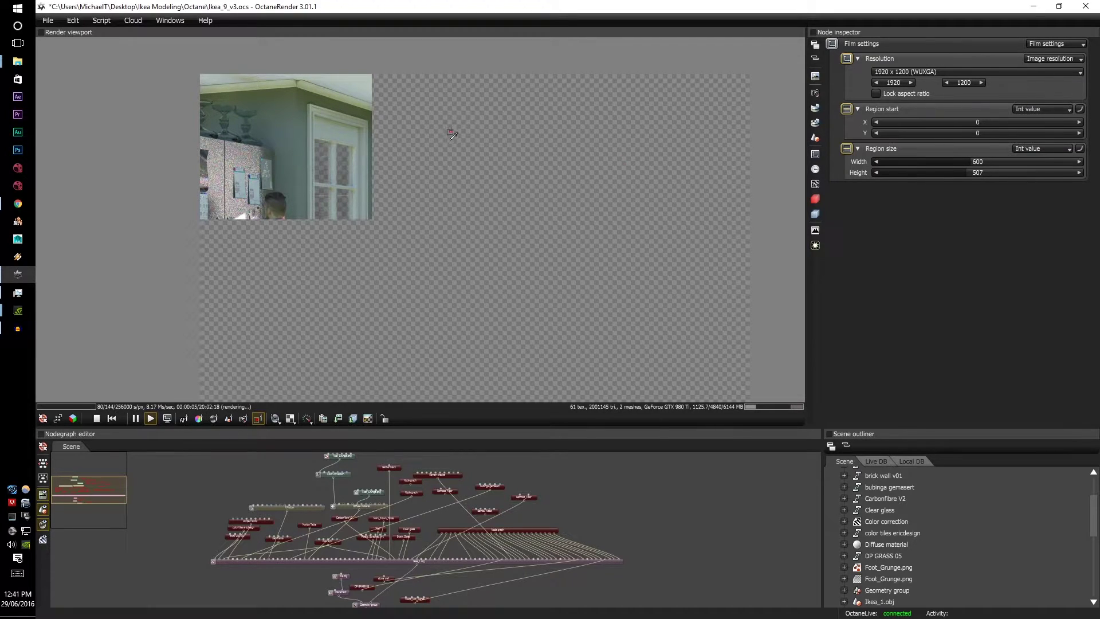
# - Set Region size to width 600 and height 507, rendering only the top-left corner
pyautogui.scroll(3, 246, 109)
pyautogui.scroll(-5, 246, 109)
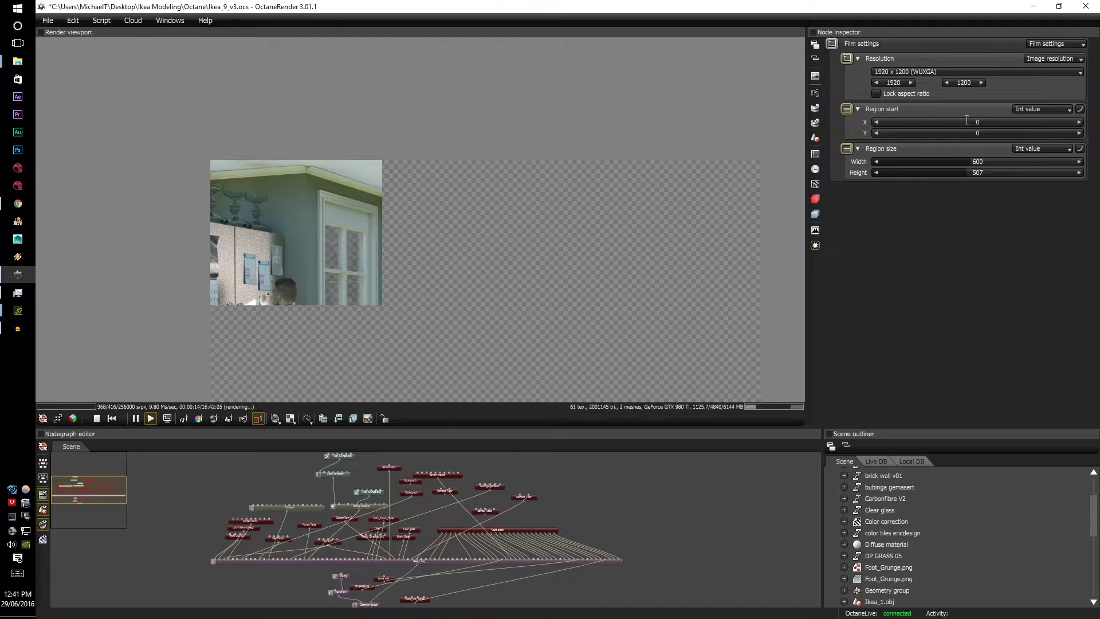
# - Move the region start to X 506 and Y 41 to cover the man at the fridge
pyautogui.moveTo(967, 120); pyautogui.dragTo(1008, 133)
pyautogui.scroll(-3, 580, 104)
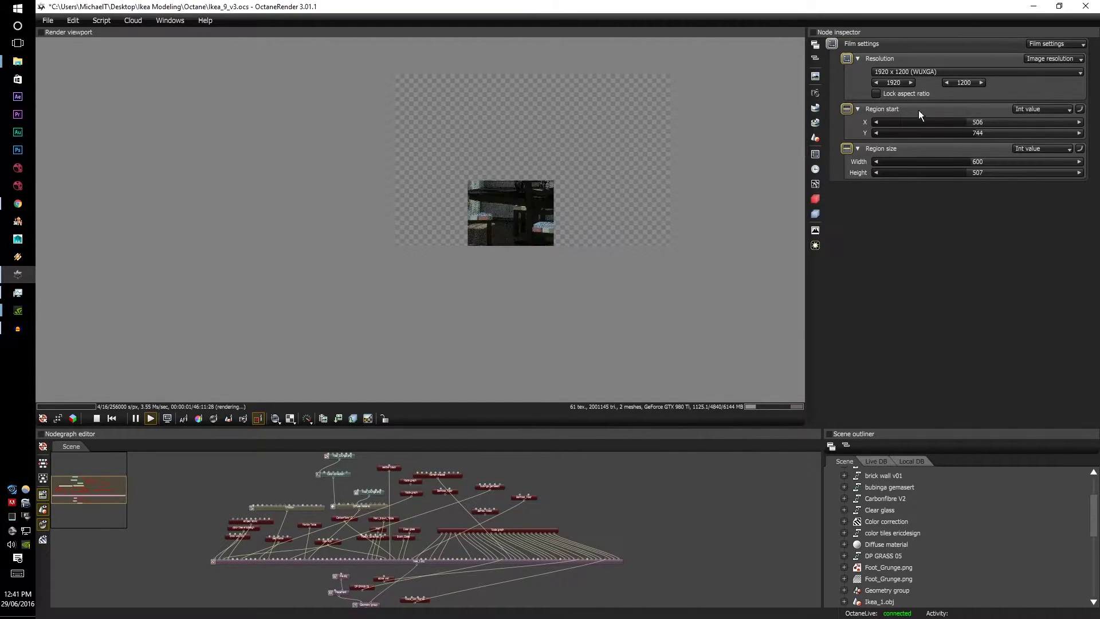
pyautogui.moveTo(926, 133)
pyautogui.mouseDown()
pyautogui.moveTo(896, 135)
pyautogui.moveTo(918, 122)
pyautogui.mouseUp()
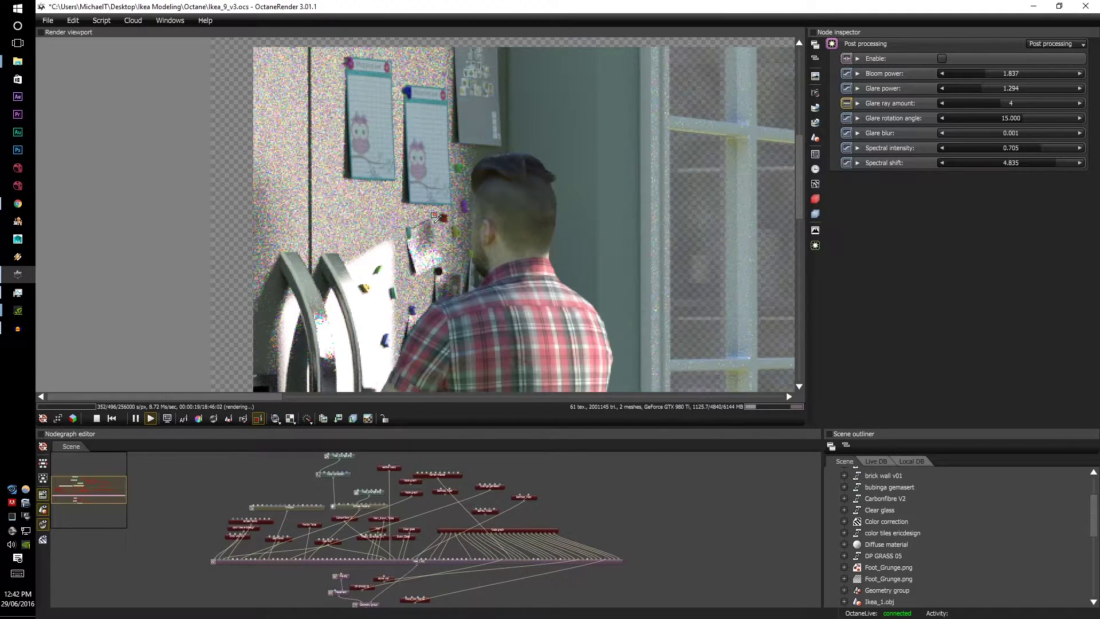
# - Mark a small render region over the fridge door beside the man and inspect it zoomed in
pyautogui.scroll(3, 436, 217)
pyautogui.scroll(-3, 436, 217)
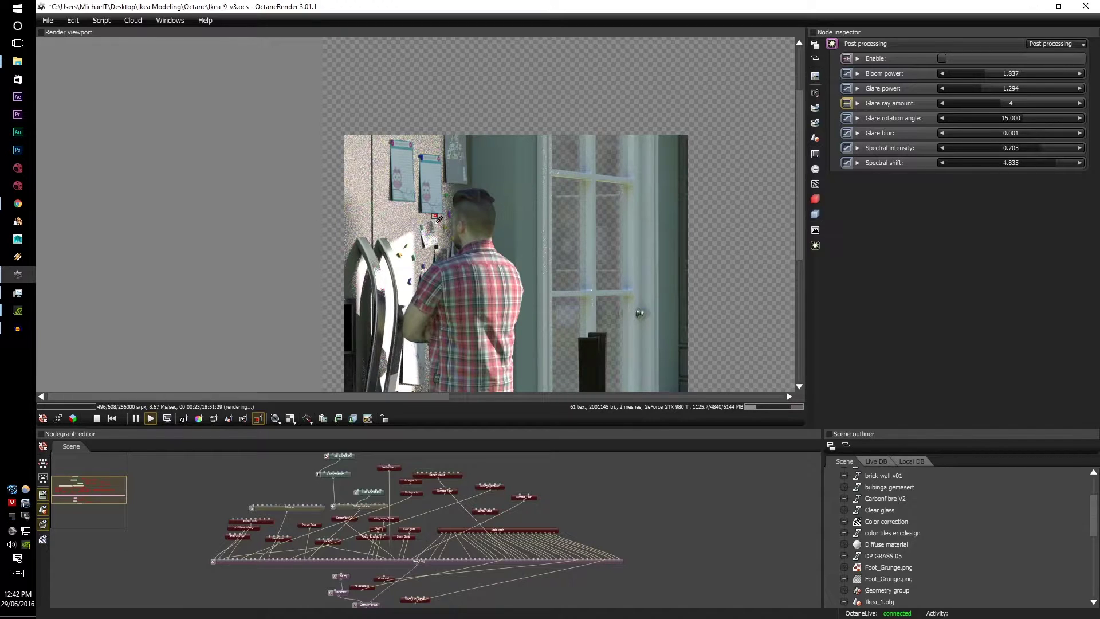
pyautogui.scroll(-2, 437, 219)
pyautogui.scroll(-2, 272, 198)
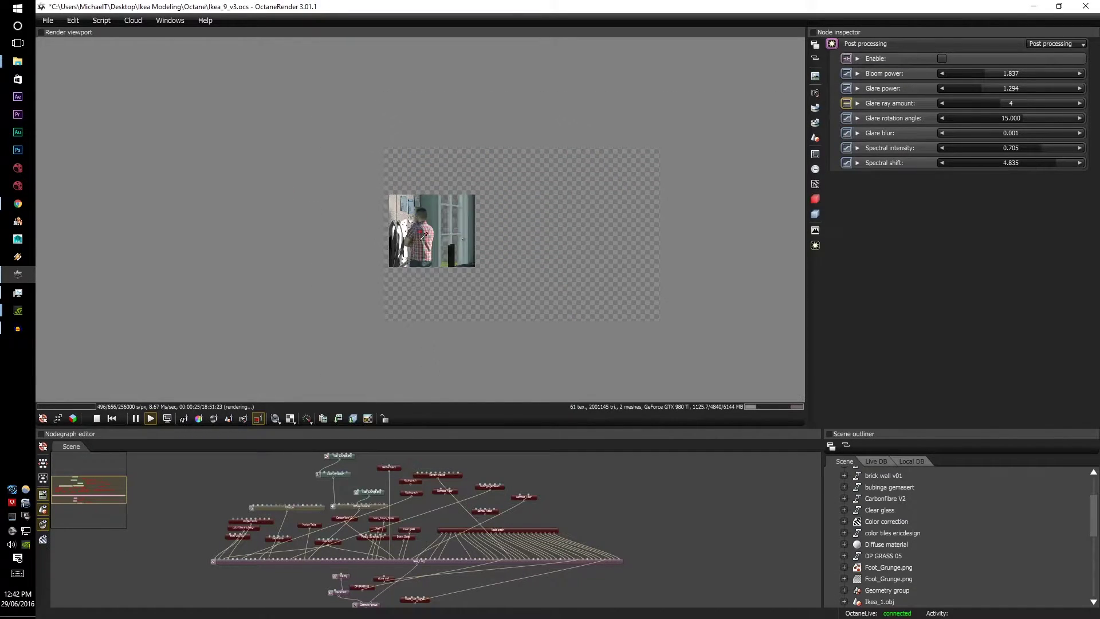
pyautogui.scroll(5, 424, 232)
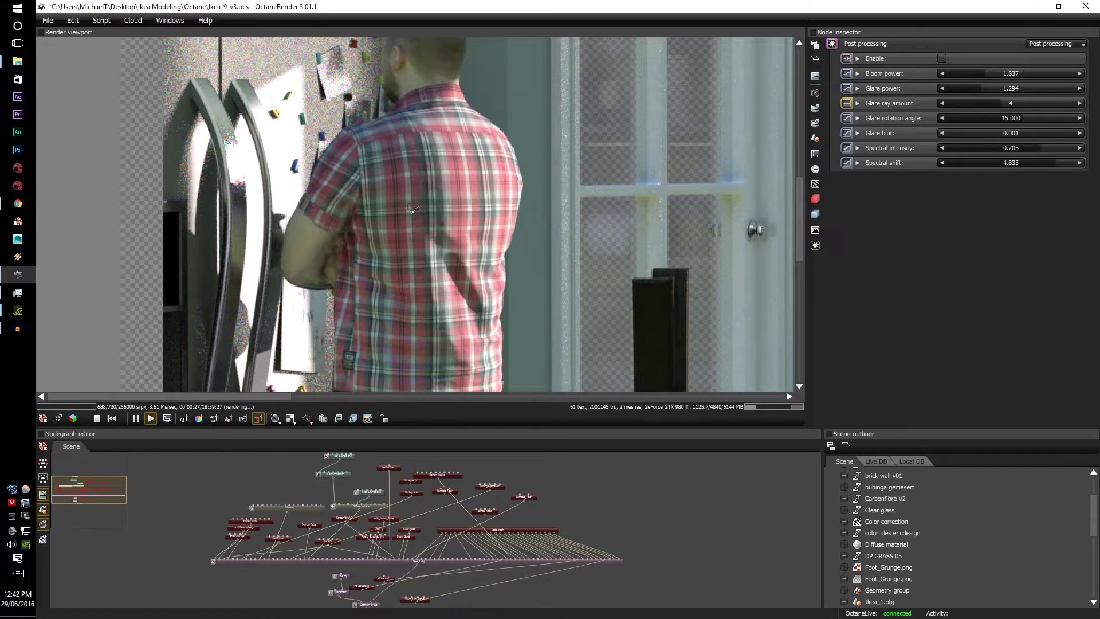
pyautogui.scroll(-3, 414, 210)
pyautogui.moveTo(325, 100); pyautogui.dragTo(395, 184)
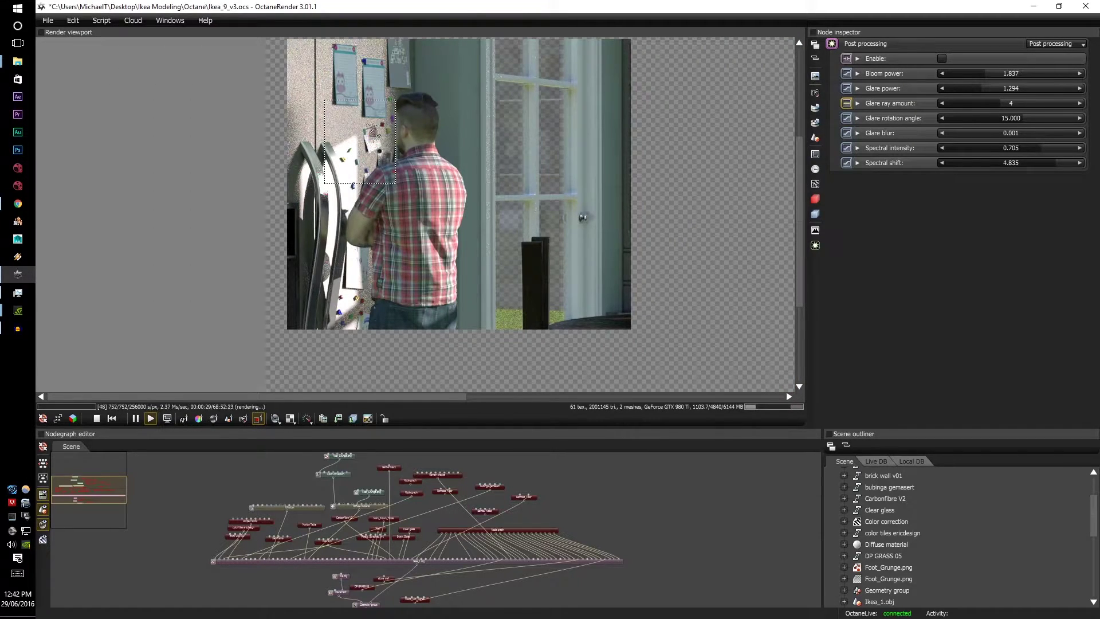
pyautogui.scroll(2, 364, 111)
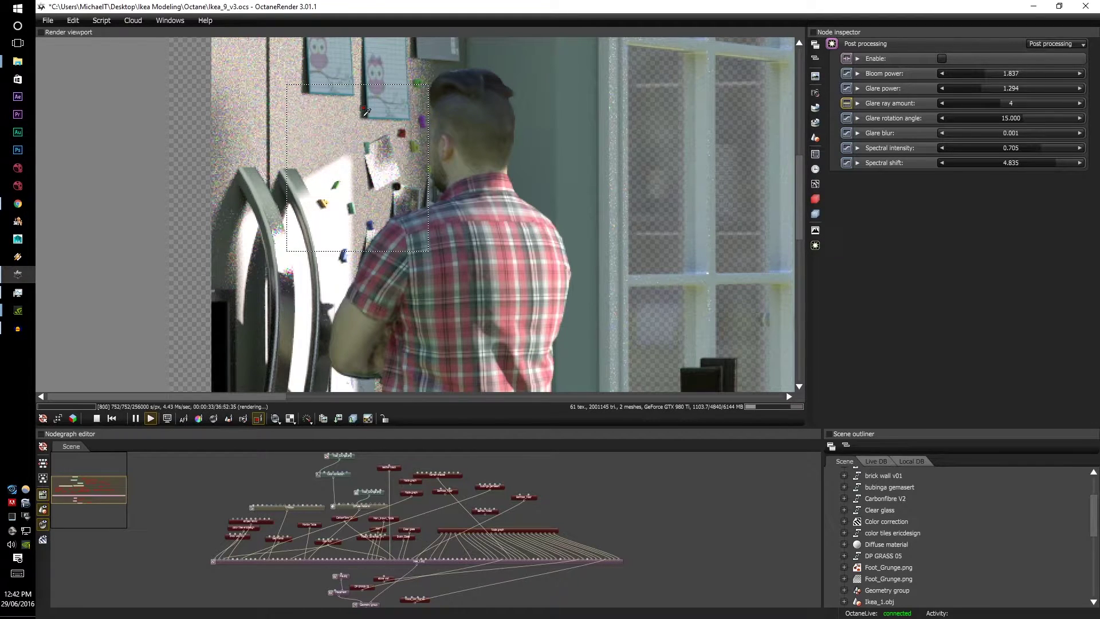
pyautogui.scroll(-6, 368, 112)
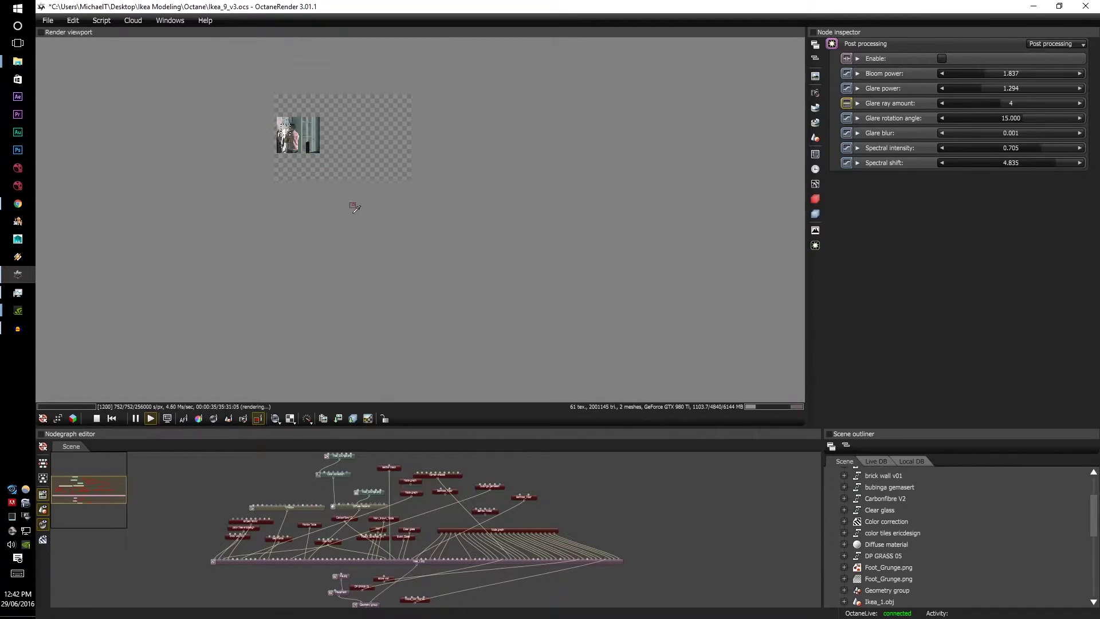
pyautogui.scroll(-2, 389, 201)
pyautogui.scroll(5, 381, 111)
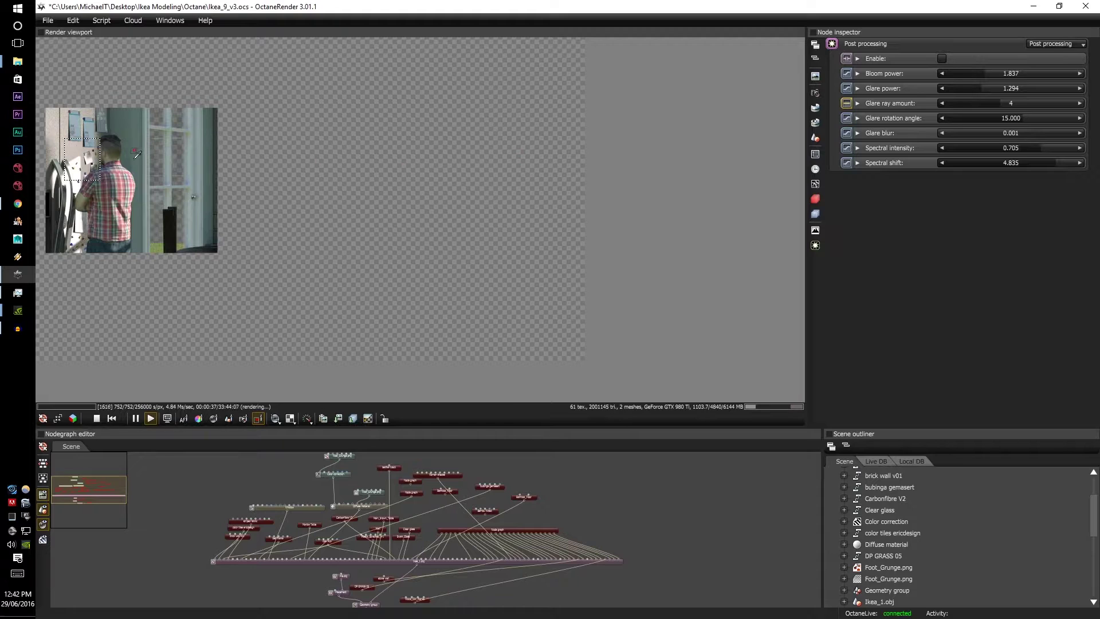
pyautogui.scroll(4, 318, 180)
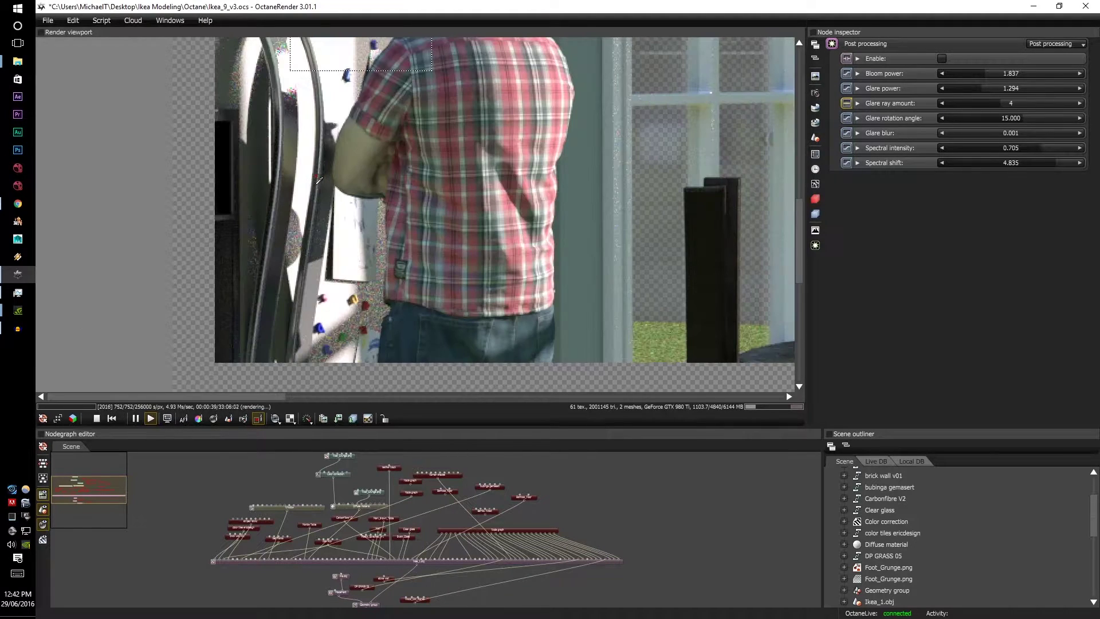
pyautogui.scroll(1, 393, 177)
pyautogui.scroll(3, 659, 131)
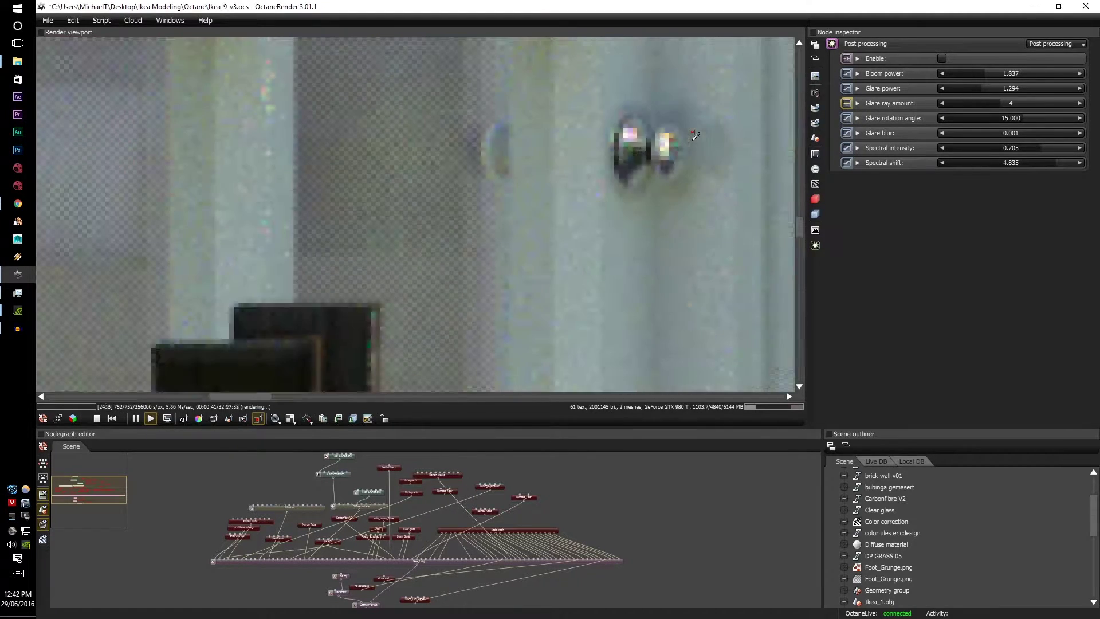
pyautogui.scroll(-3, 631, 143)
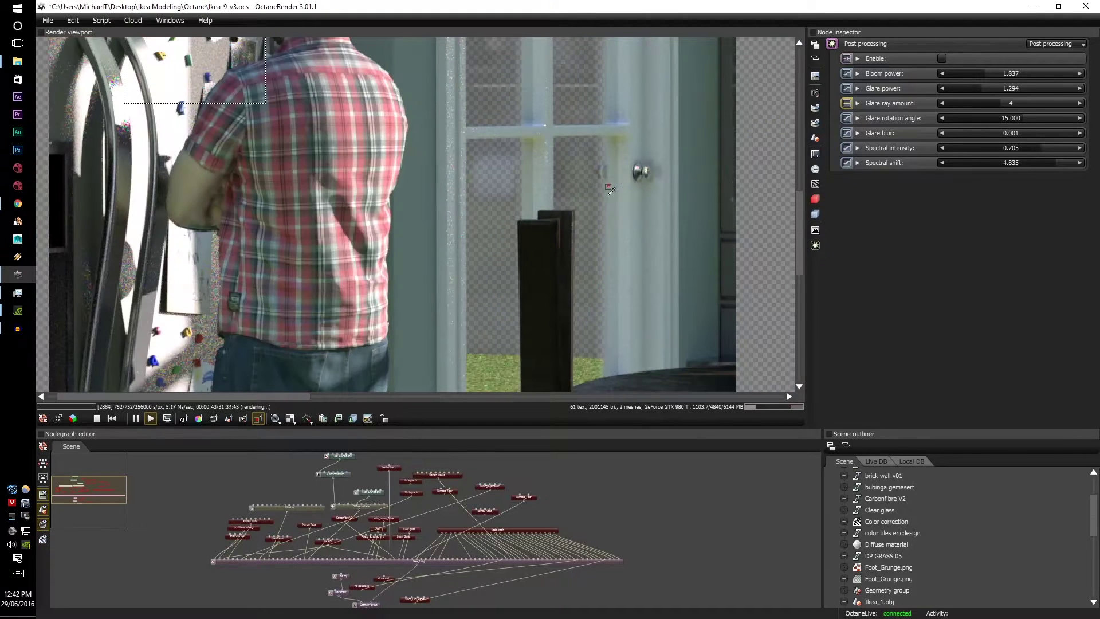
pyautogui.scroll(-2, 560, 278)
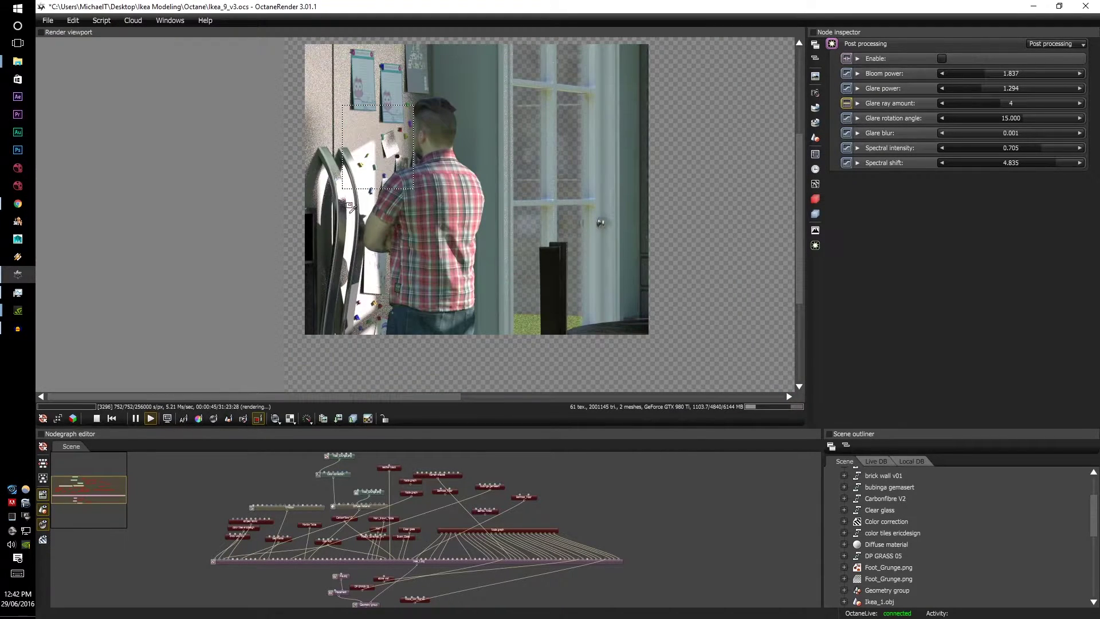
pyautogui.scroll(3, 351, 208)
pyautogui.scroll(-3, 396, 86)
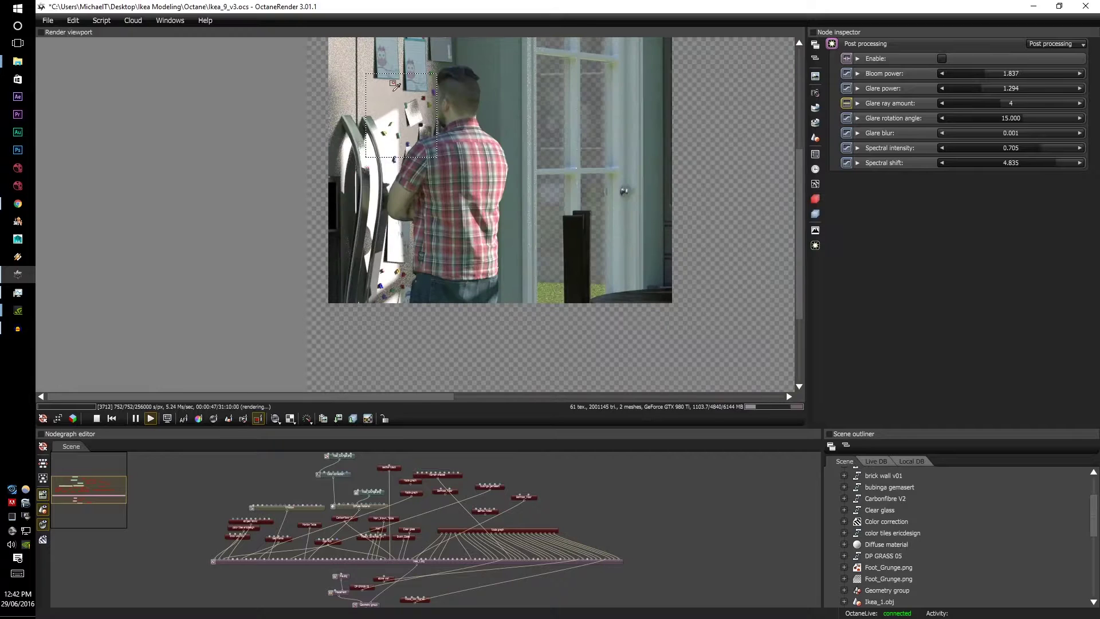
pyautogui.scroll(3, 396, 86)
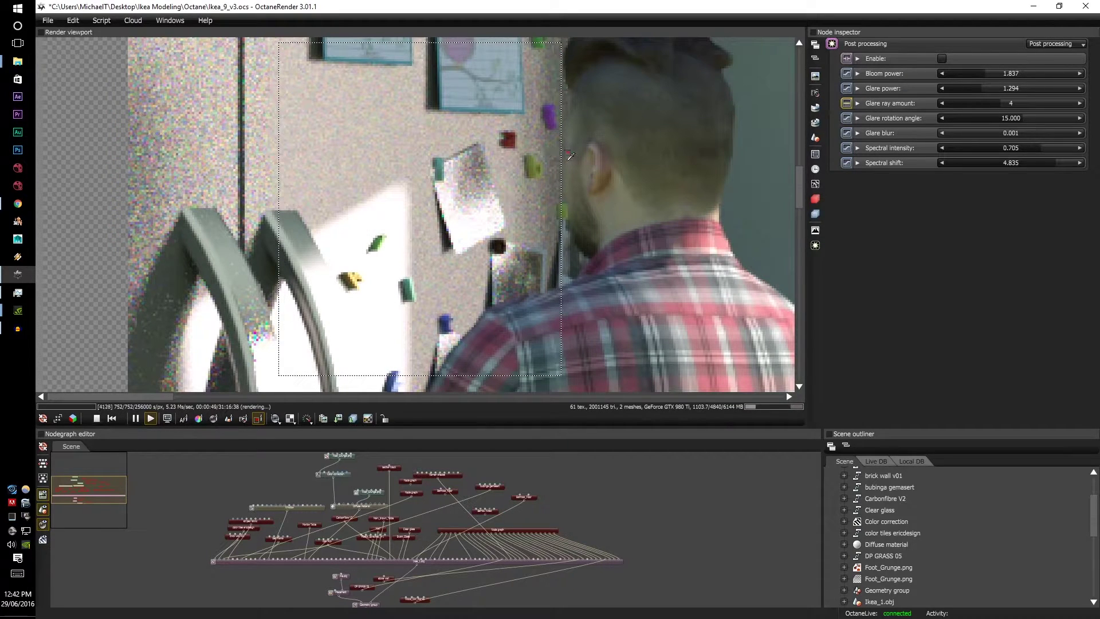
pyautogui.scroll(-5, 229, 155)
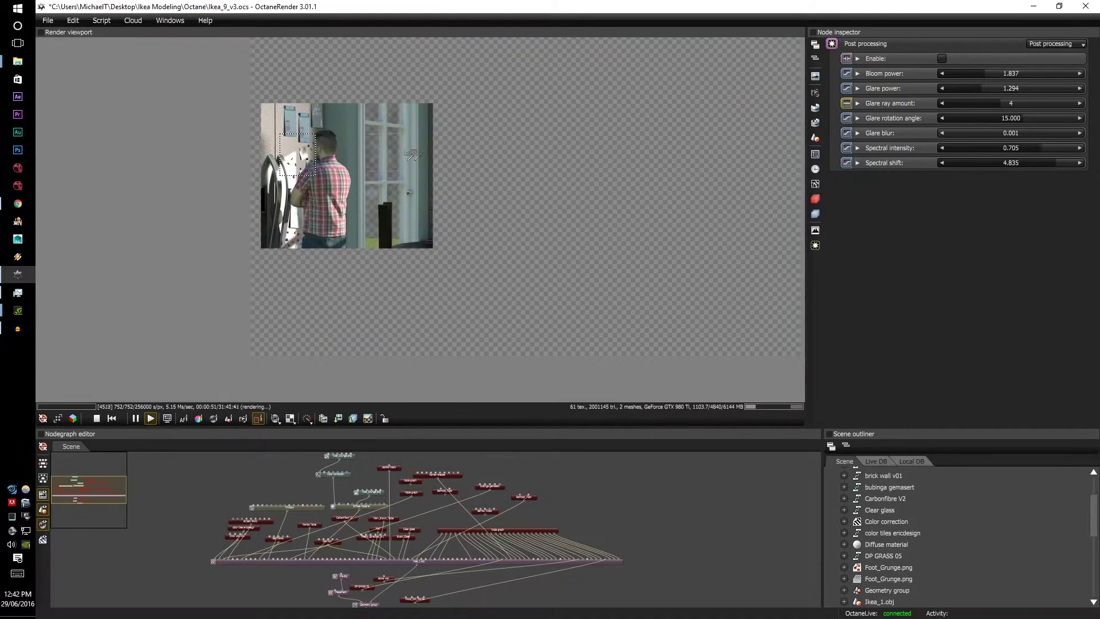
# - Reset the film region to size 65536 × 65536 with start at X 0, Y 0
pyautogui.click(815, 154)
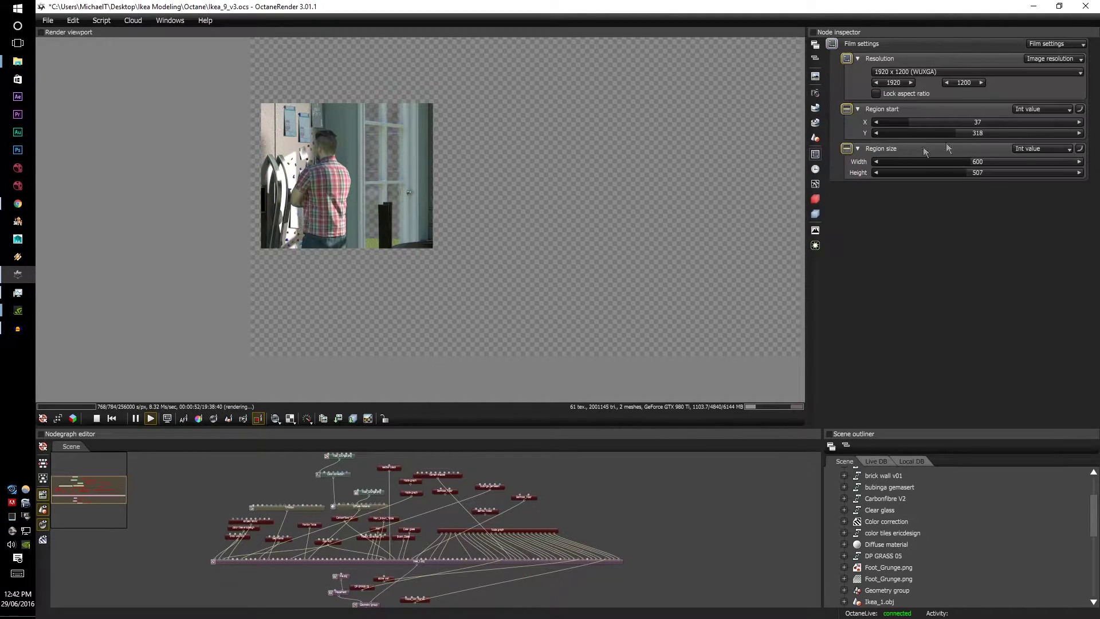
pyautogui.moveTo(964, 161); pyautogui.dragTo(1082, 161)
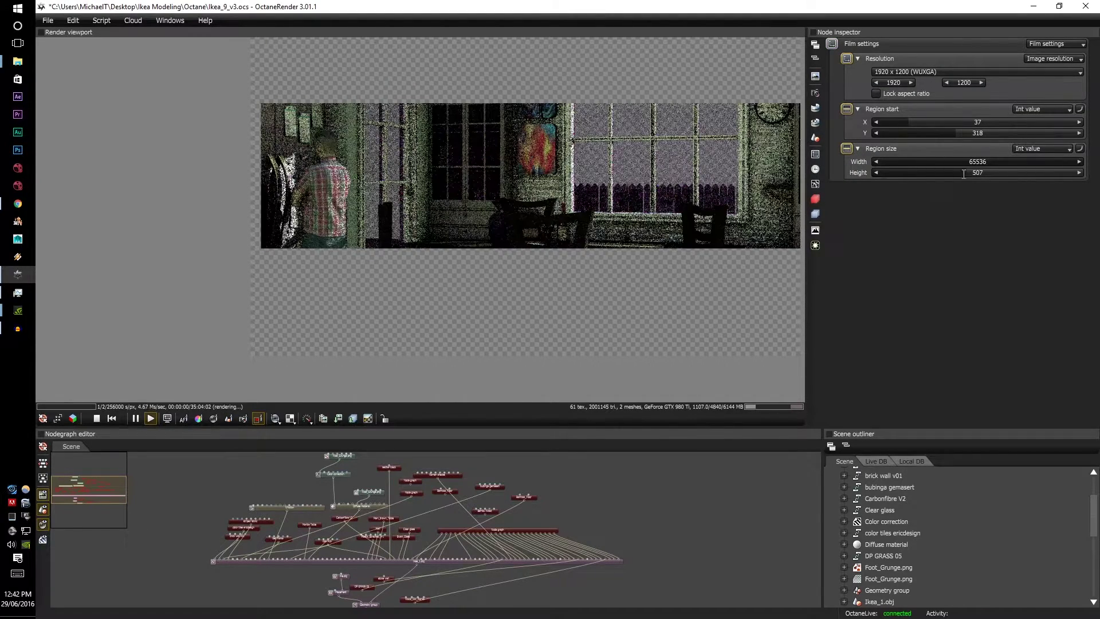
pyautogui.moveTo(975, 173); pyautogui.dragTo(1082, 172)
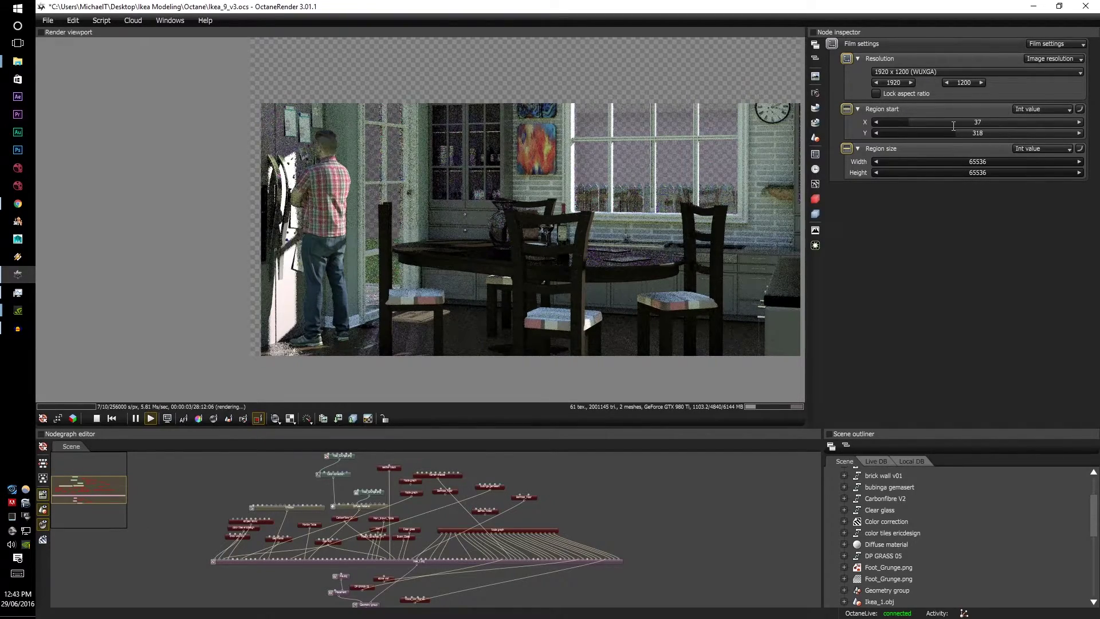
pyautogui.moveTo(911, 123); pyautogui.dragTo(874, 133)
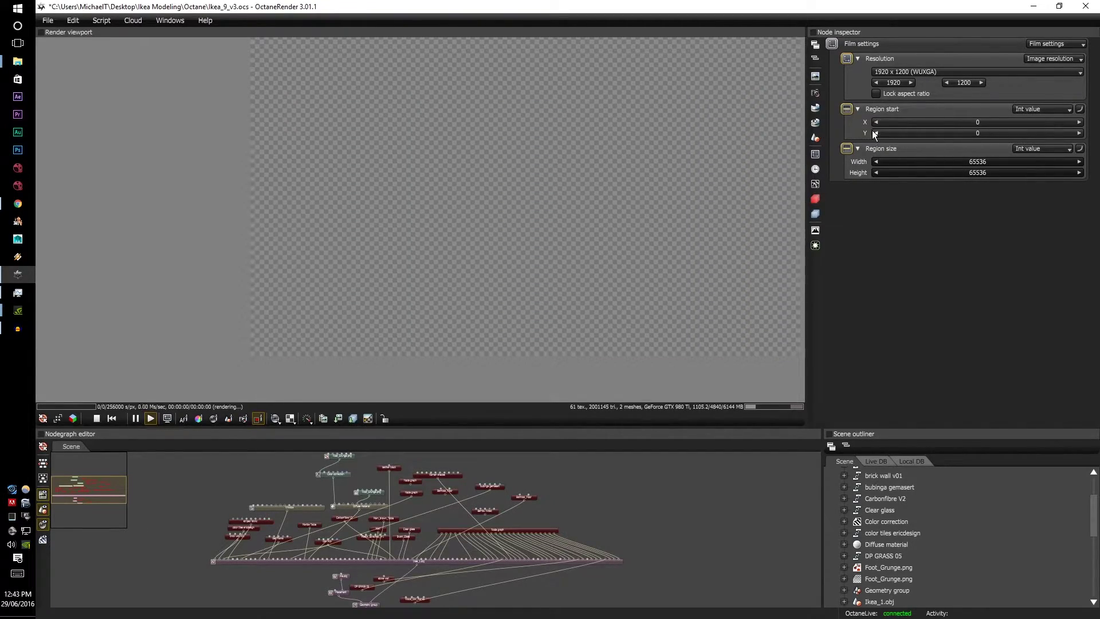
# - Mark a new render region over the ceiling corner above the cabinet
pyautogui.scroll(-5, 361, 189)
pyautogui.scroll(6, 364, 172)
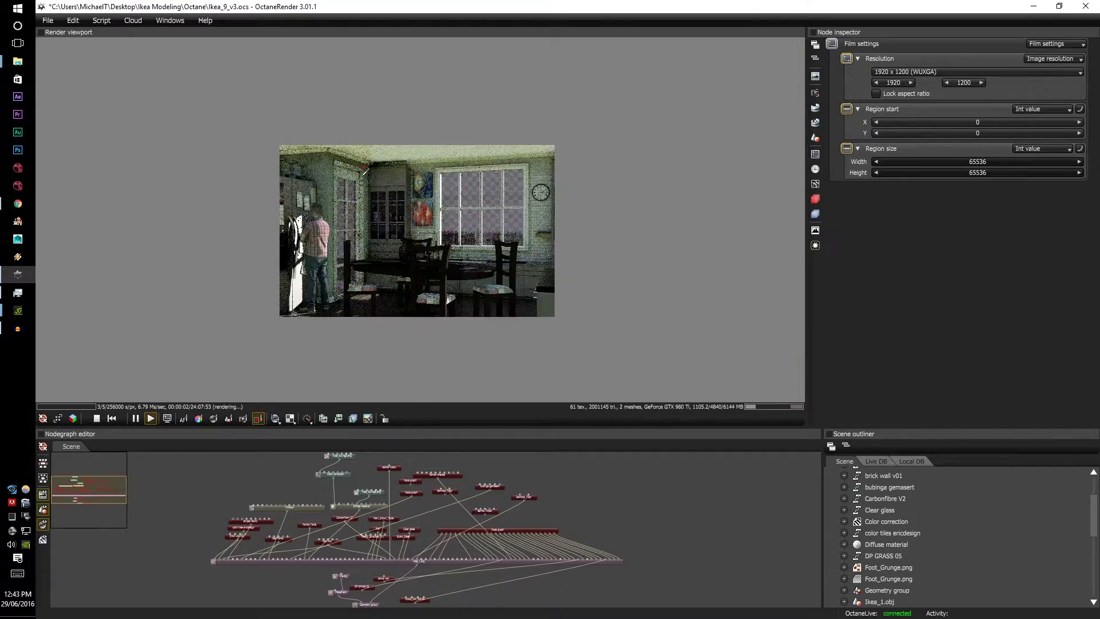
pyautogui.scroll(5, 388, 133)
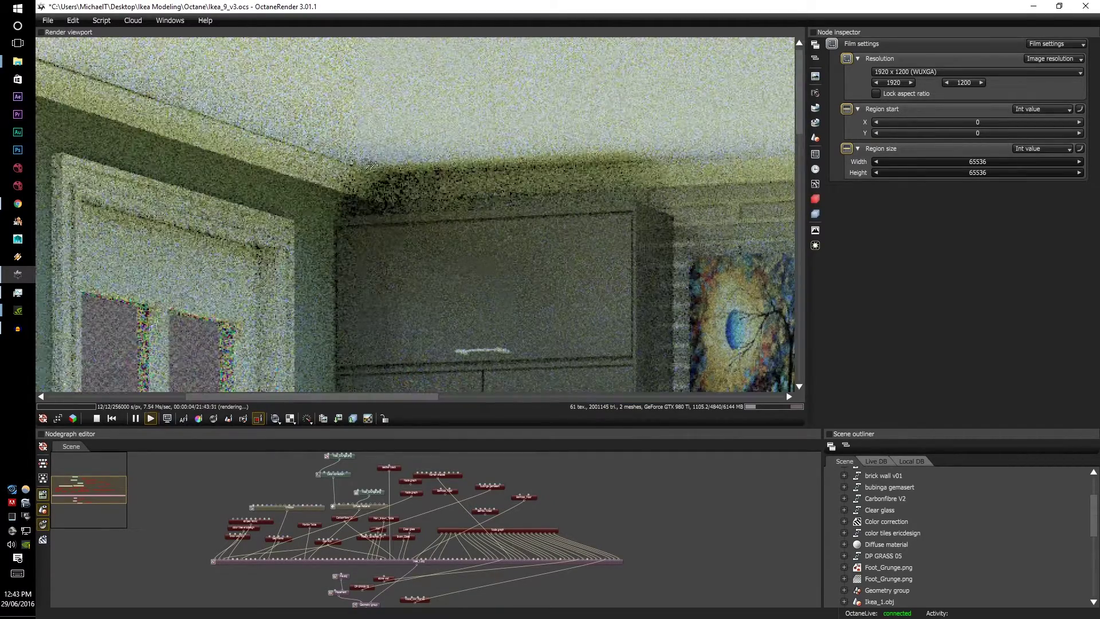
pyautogui.moveTo(317, 145); pyautogui.dragTo(701, 219)
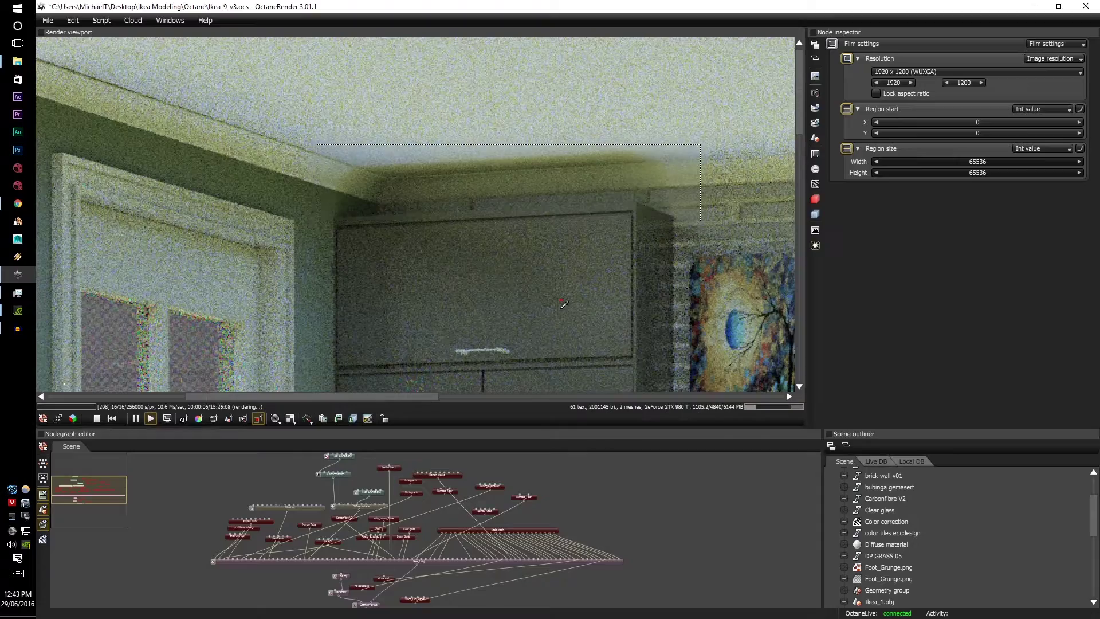
pyautogui.scroll(-5, 414, 163)
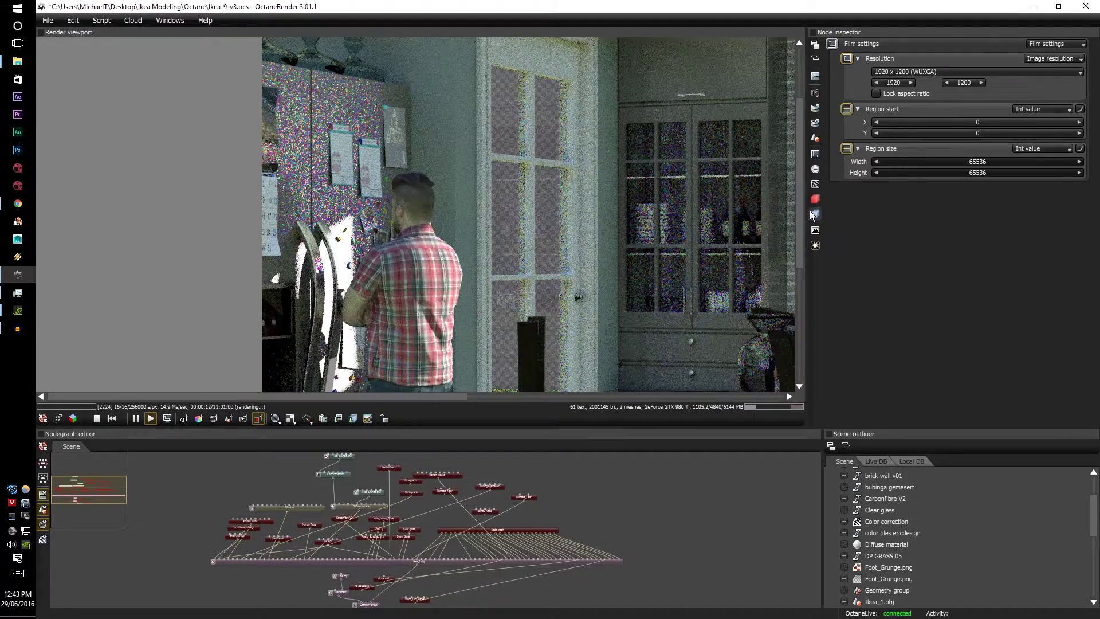
# - Switch the render kernel to PMC and mark a render region over the man
pyautogui.click(816, 184)
pyautogui.click(1056, 44)
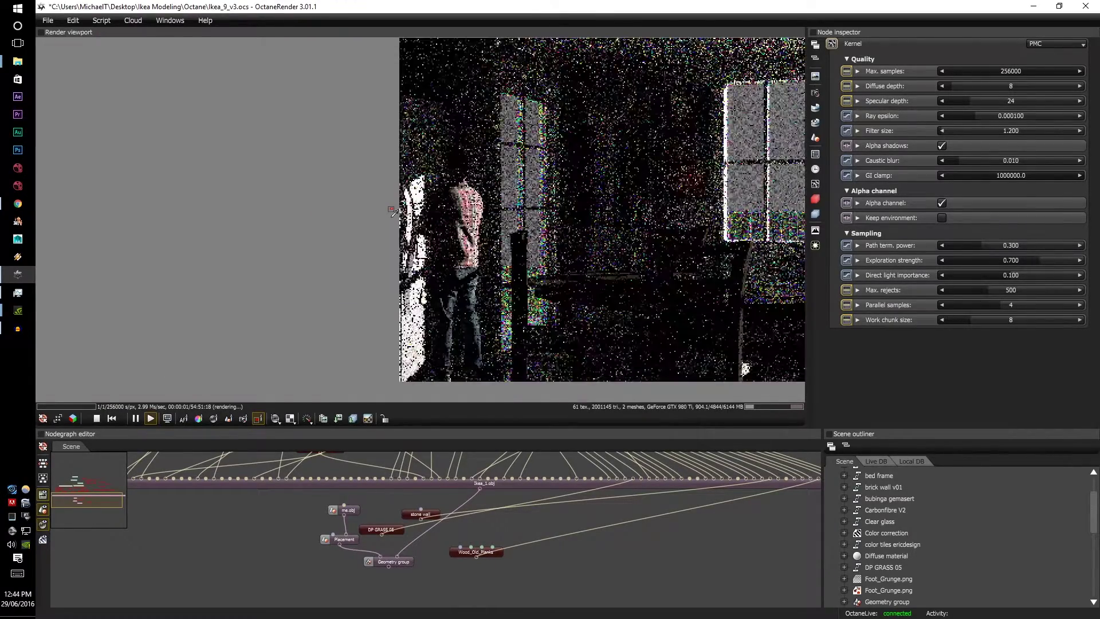
pyautogui.scroll(3, 419, 133)
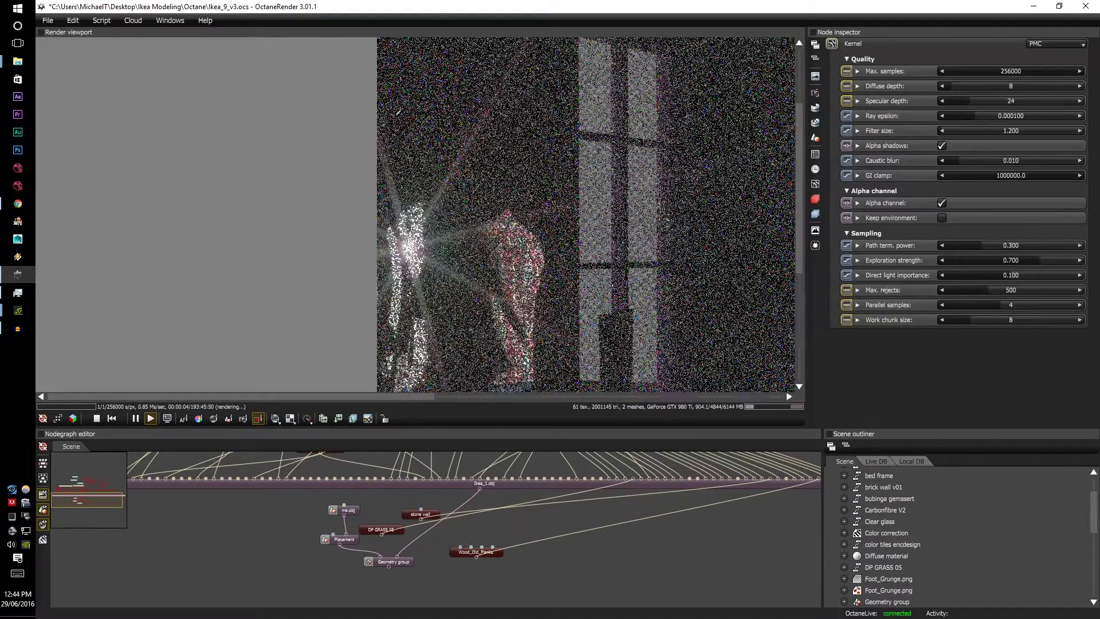
pyautogui.moveTo(392, 106); pyautogui.dragTo(531, 289)
# - Bring the film settings back and zoom around the PMC region render of the man
pyautogui.click(817, 155)
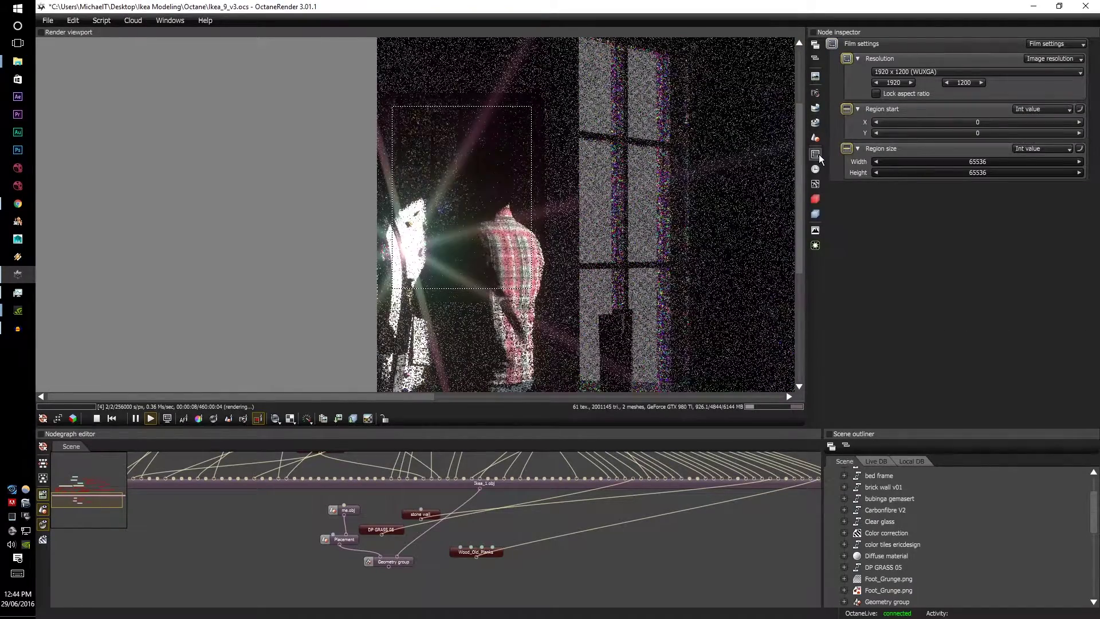
pyautogui.scroll(3, 442, 150)
pyautogui.scroll(-3, 446, 154)
pyautogui.scroll(4, 445, 154)
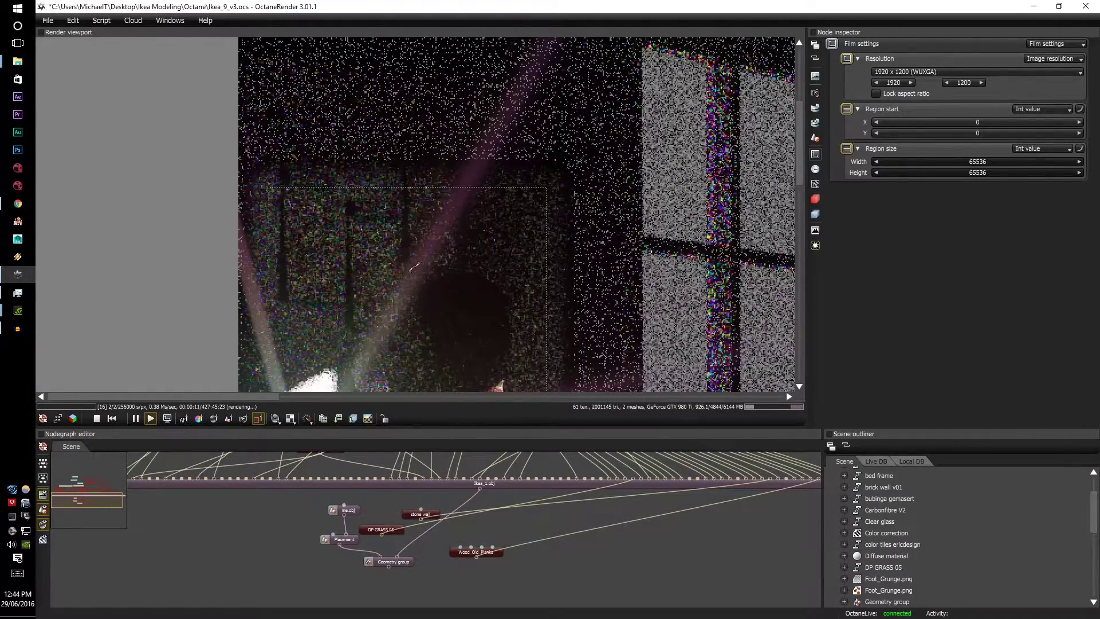
pyautogui.scroll(-2, 421, 243)
pyautogui.scroll(2, 443, 298)
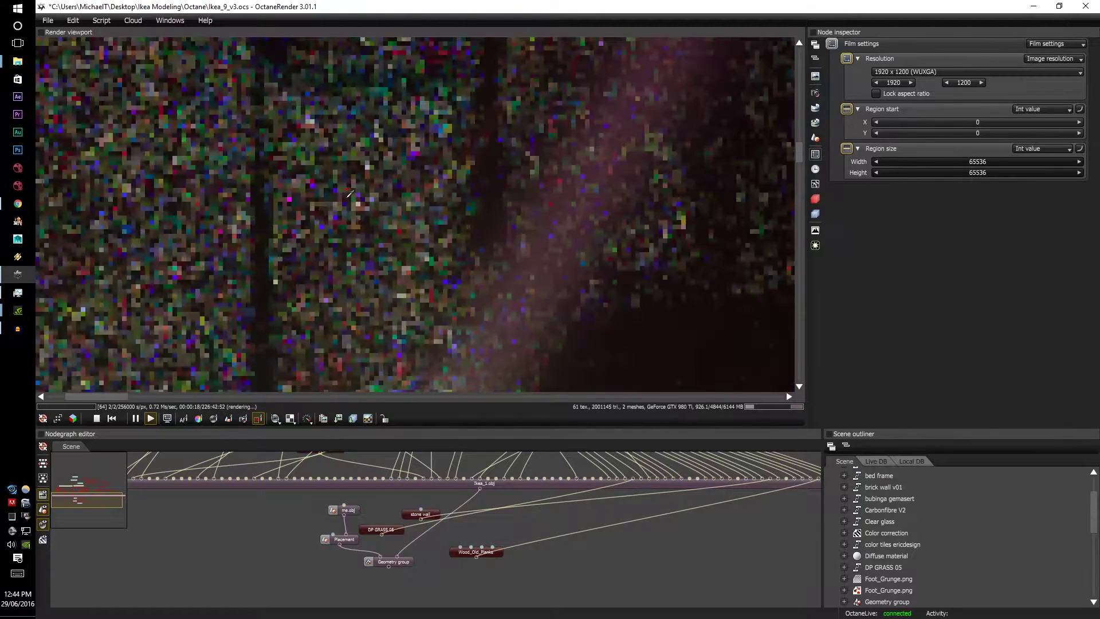
pyautogui.scroll(-4, 349, 193)
pyautogui.scroll(1, 350, 209)
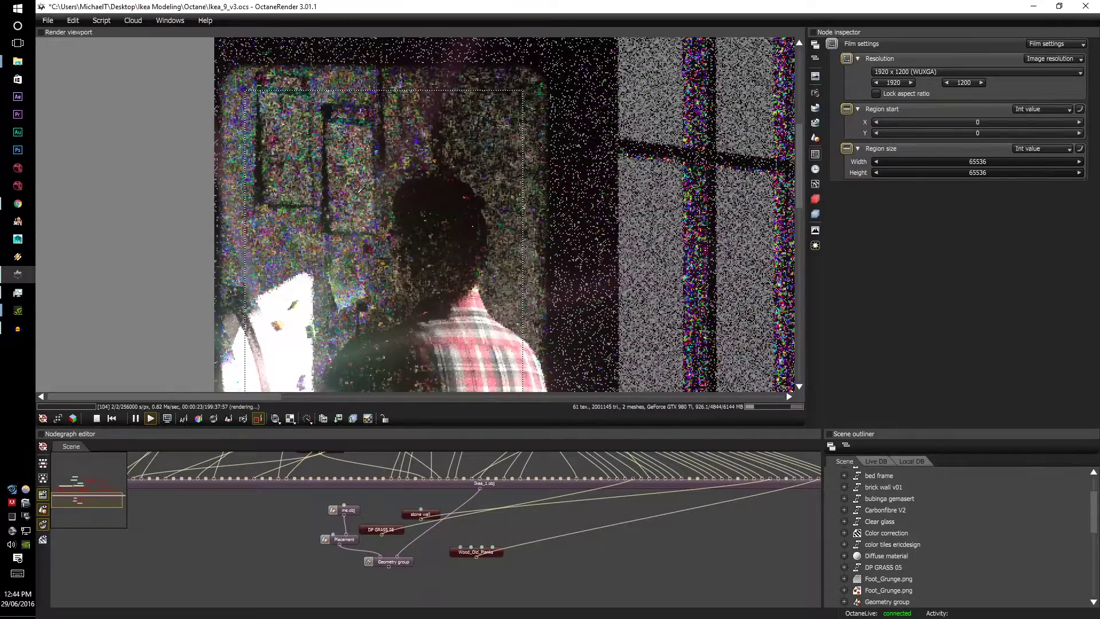
pyautogui.scroll(-3, 360, 189)
pyautogui.scroll(2, 360, 189)
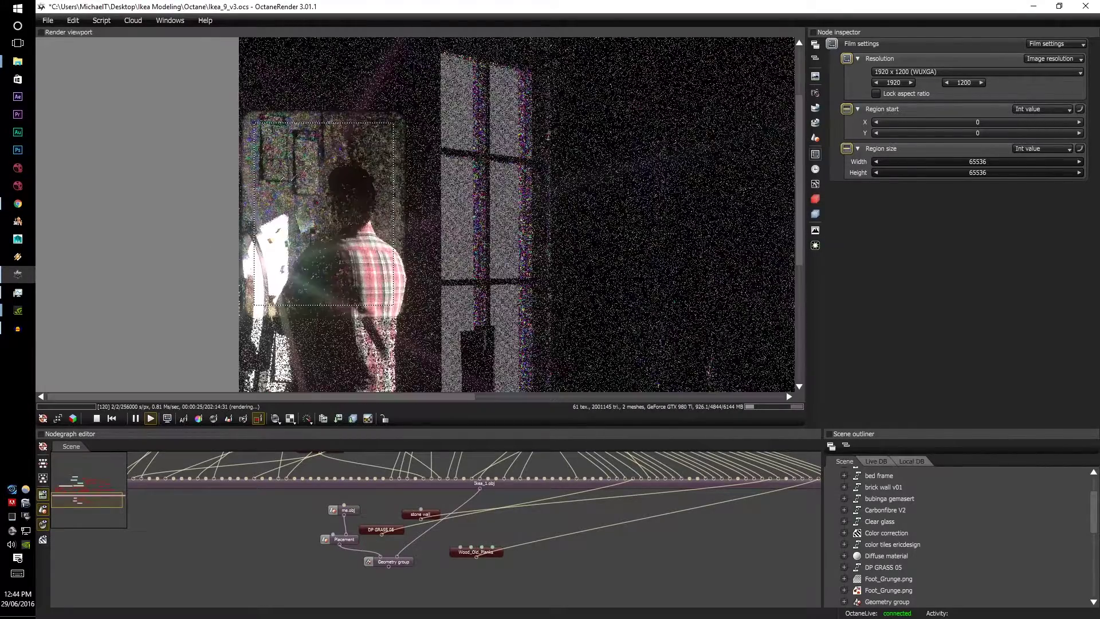
pyautogui.scroll(-4, 360, 189)
pyautogui.scroll(4, 334, 175)
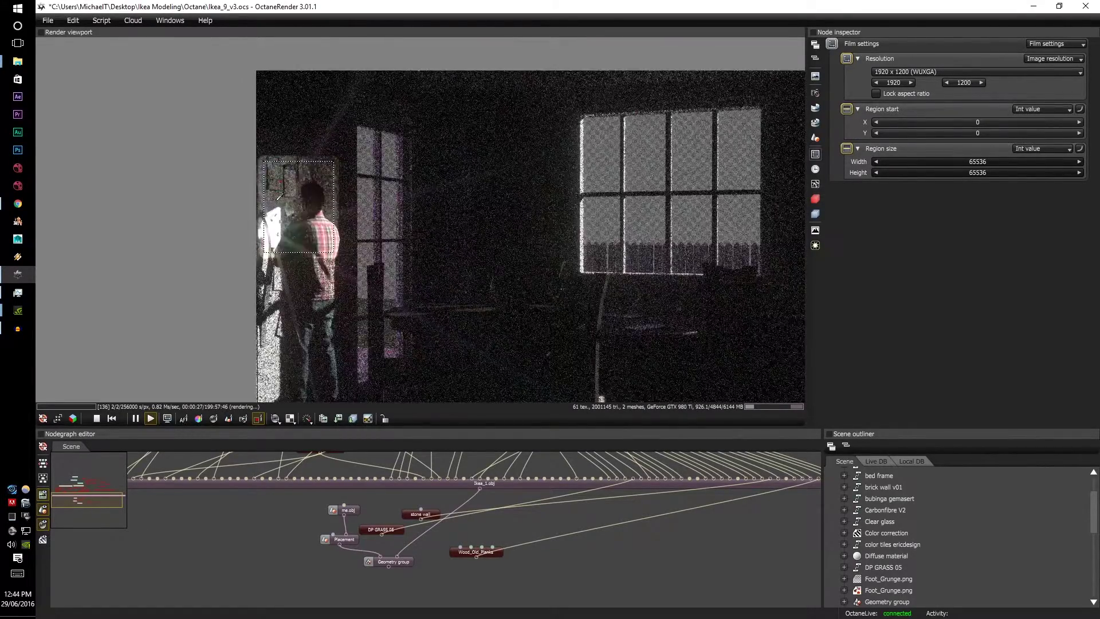
pyautogui.scroll(1, 394, 193)
pyautogui.scroll(-1, 395, 193)
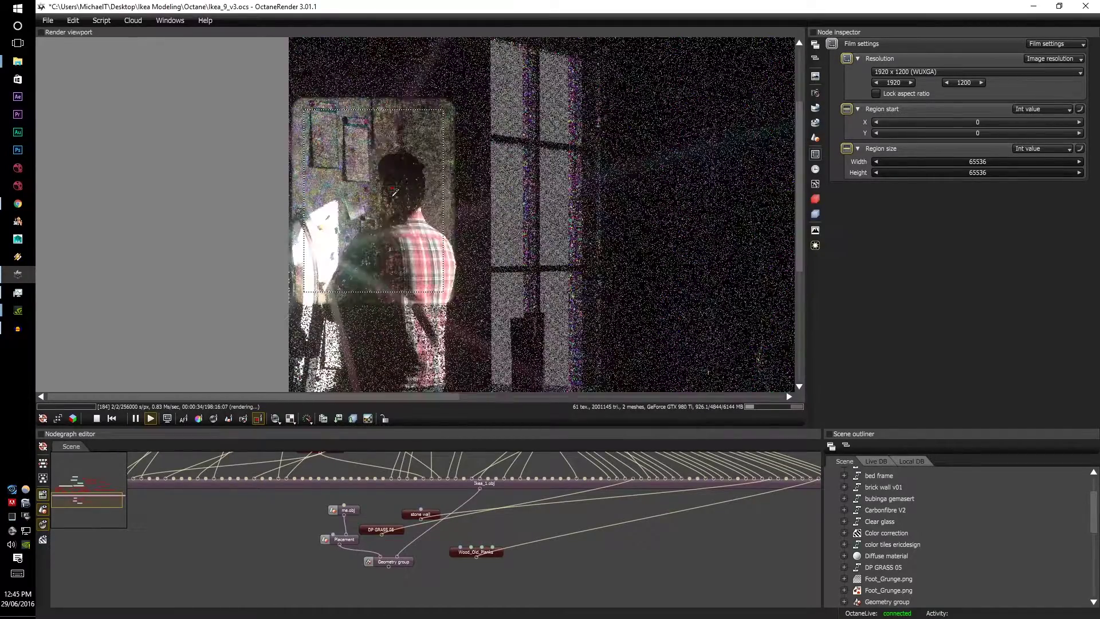
pyautogui.scroll(1, 359, 109)
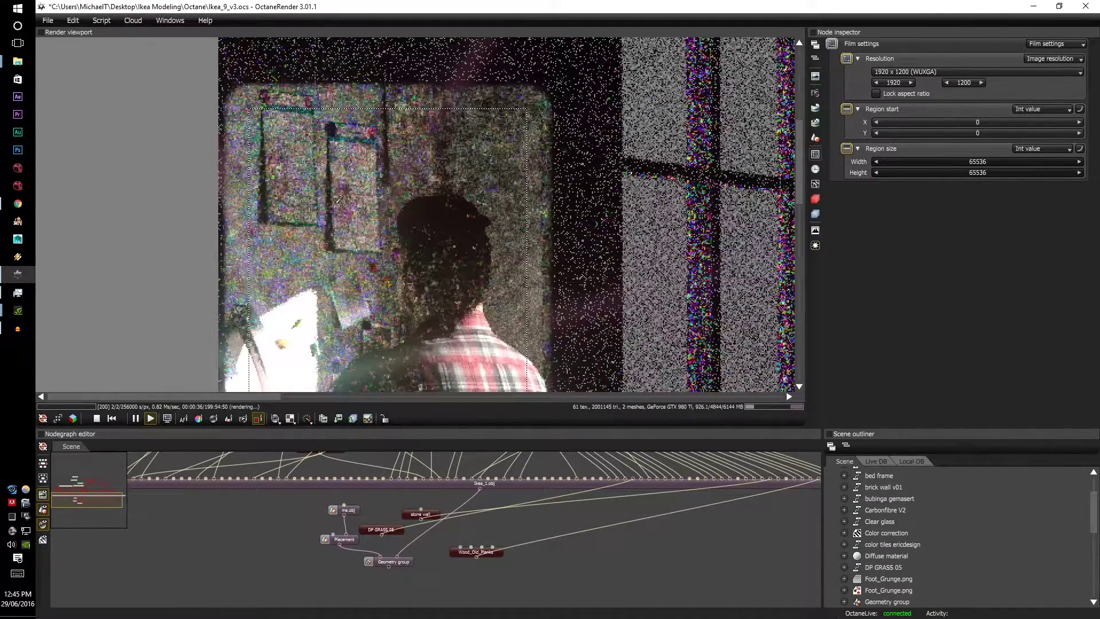
# - Drag a smaller render region over the man's head so only that area renders
pyautogui.moveTo(321, 165); pyautogui.dragTo(487, 344)
pyautogui.scroll(1, 435, 323)
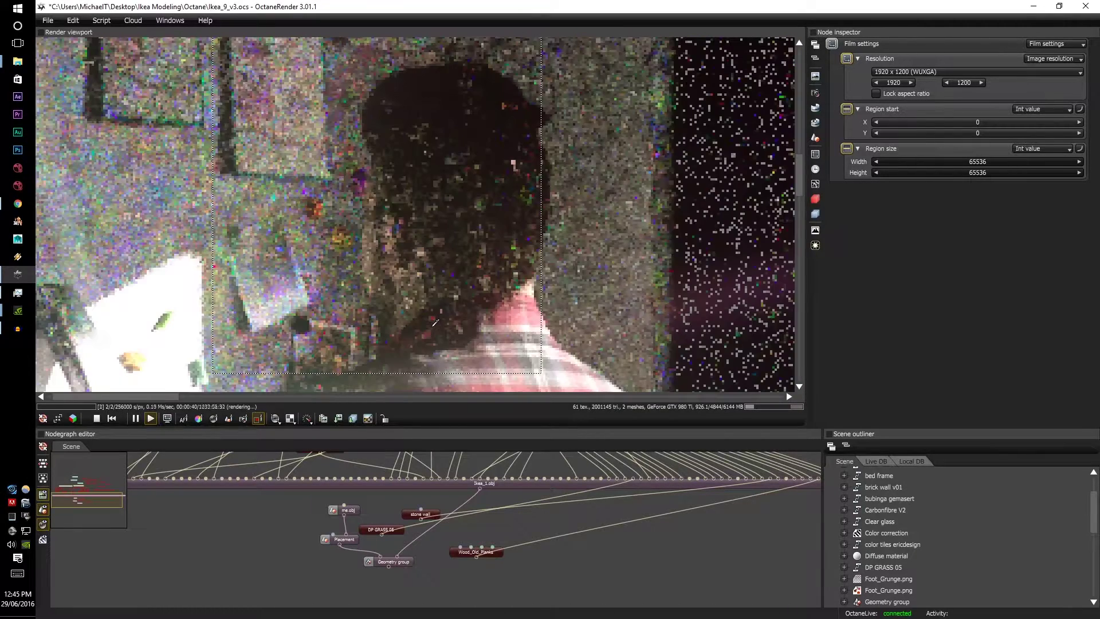